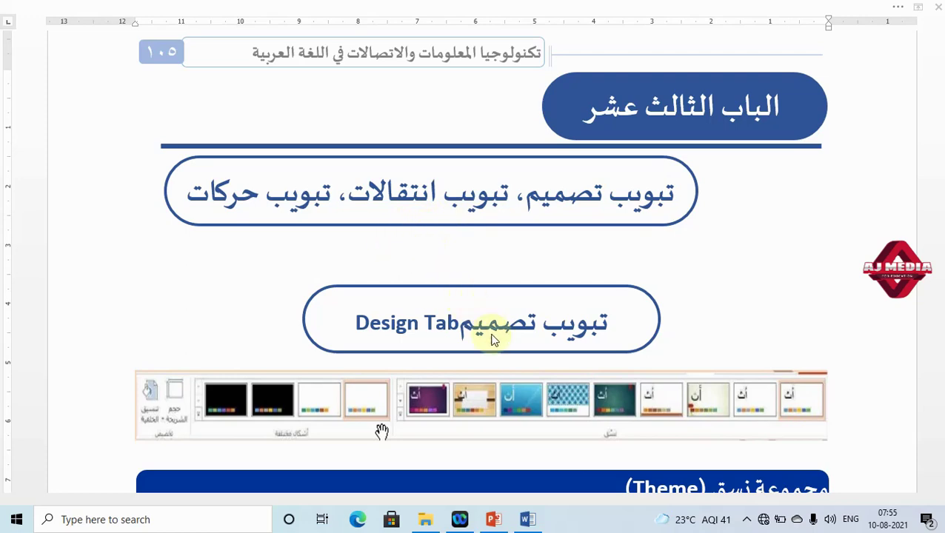
# Scroll the Word lesson to the Theme group section and select the word نسق in its heading
pyautogui.scroll(-3, 496, 300)
pyautogui.scroll(-2, 497, 304)
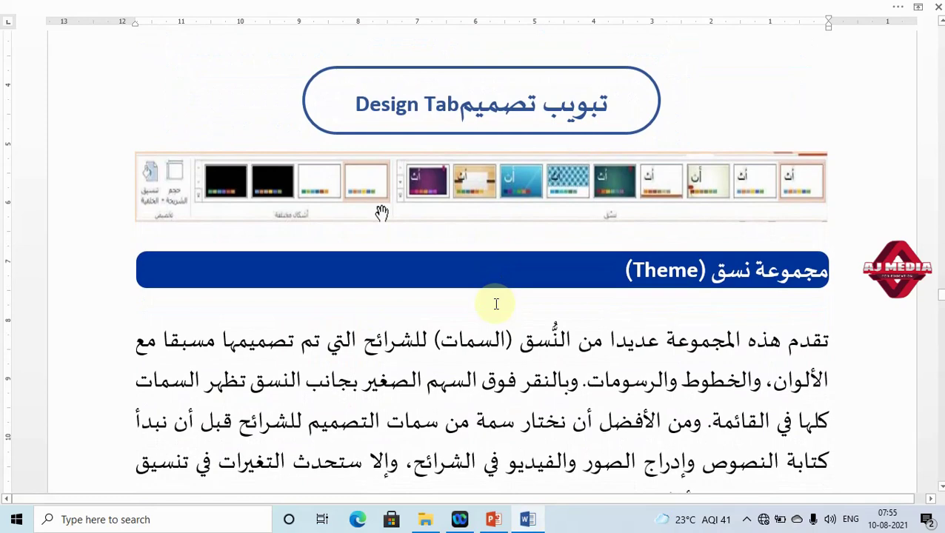
pyautogui.scroll(-2, 496, 303)
pyautogui.scroll(-2, 494, 309)
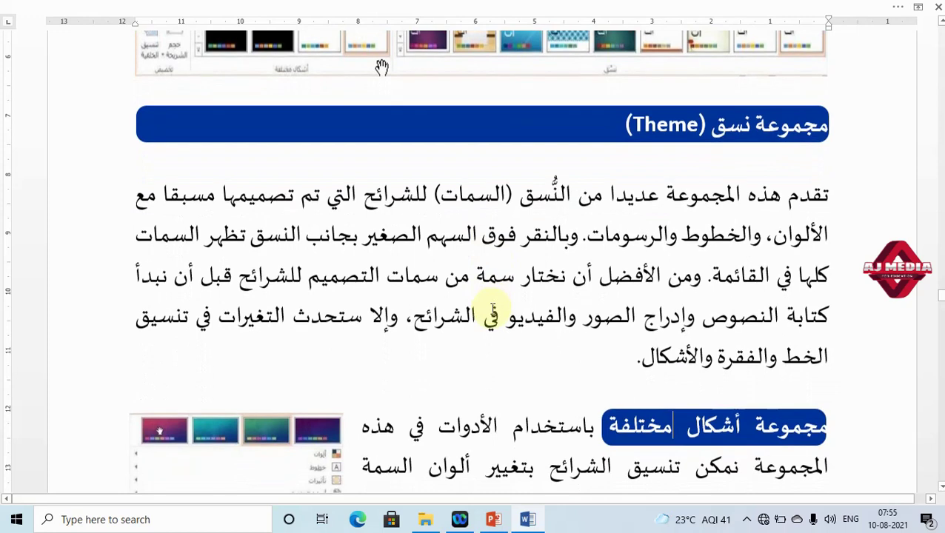
pyautogui.doubleClick(725, 139)
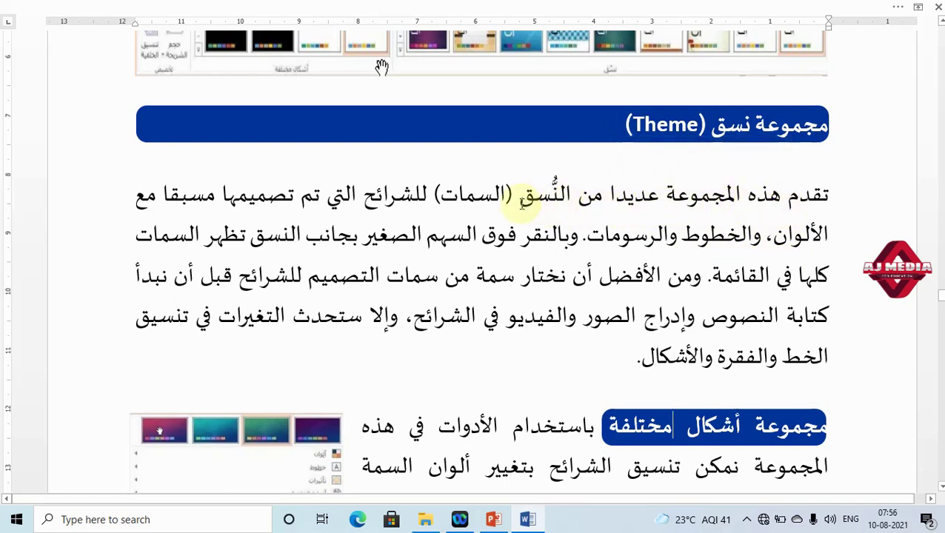
pyautogui.moveTo(443, 204)
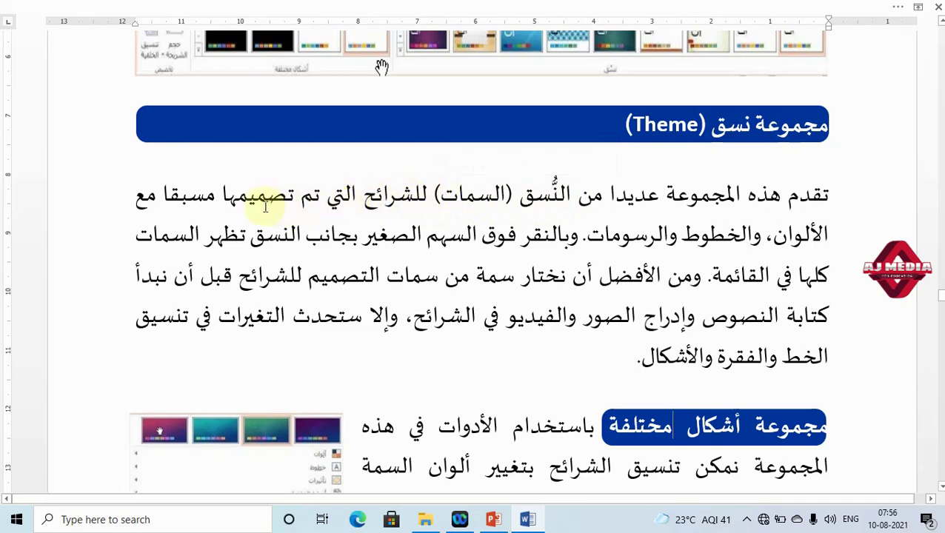
pyautogui.moveTo(259, 204)
pyautogui.click(535, 210)
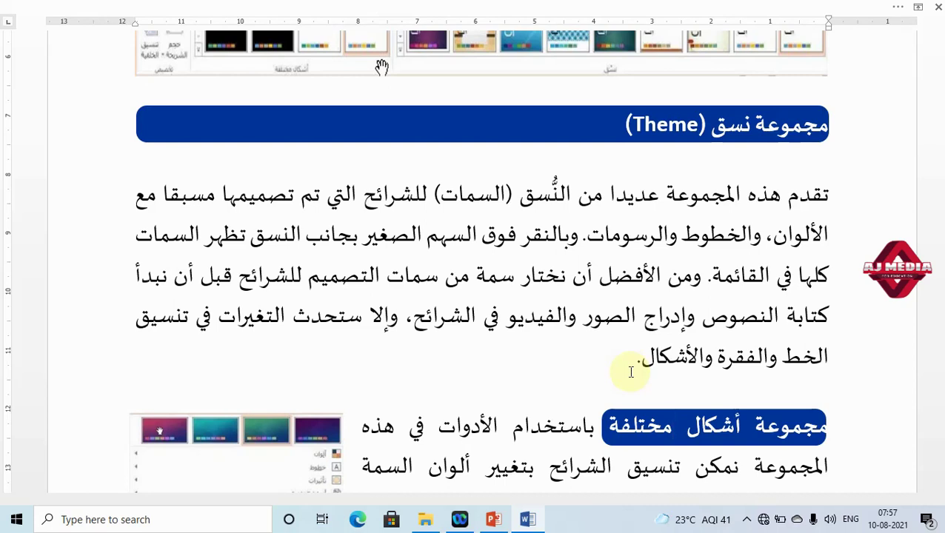
# Switch to PowerPoint and expand the full Themes gallery on the Design tab
pyautogui.hotkey('alt', 'Tab')
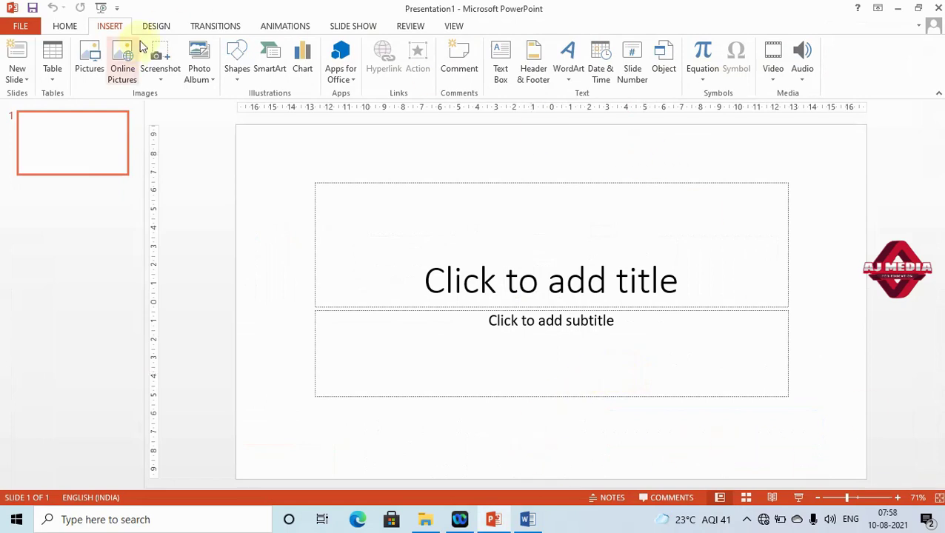
pyautogui.click(157, 28)
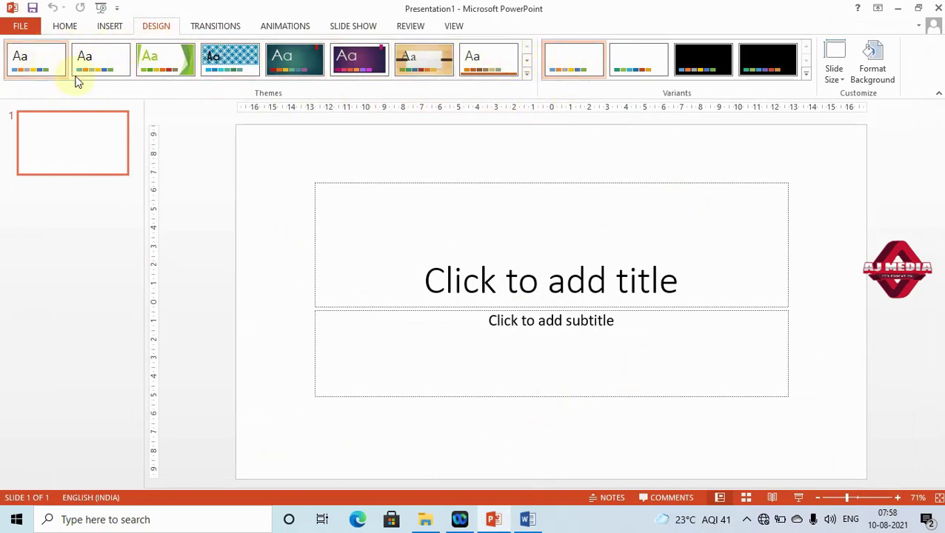
pyautogui.click(527, 75)
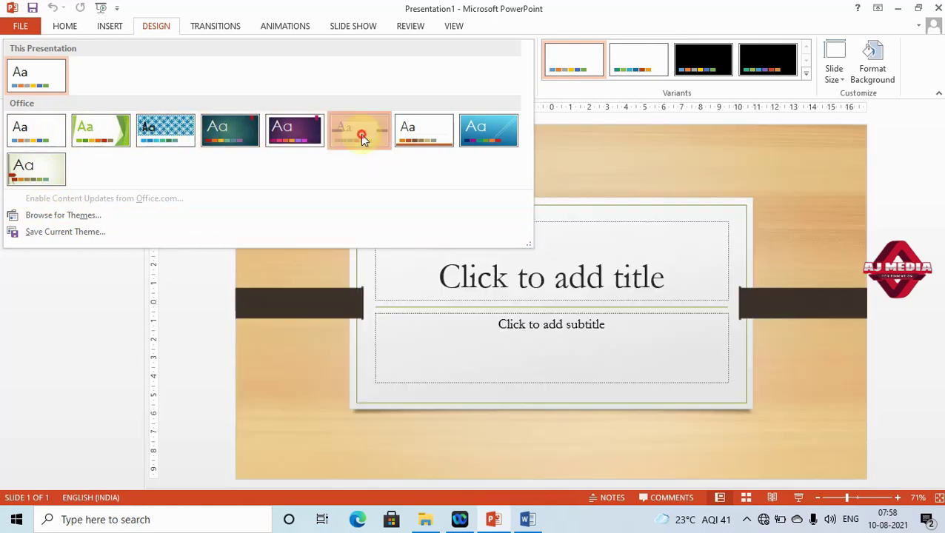
# Apply the wooden Organic theme and add three new slides, making four in total
pyautogui.click(362, 137)
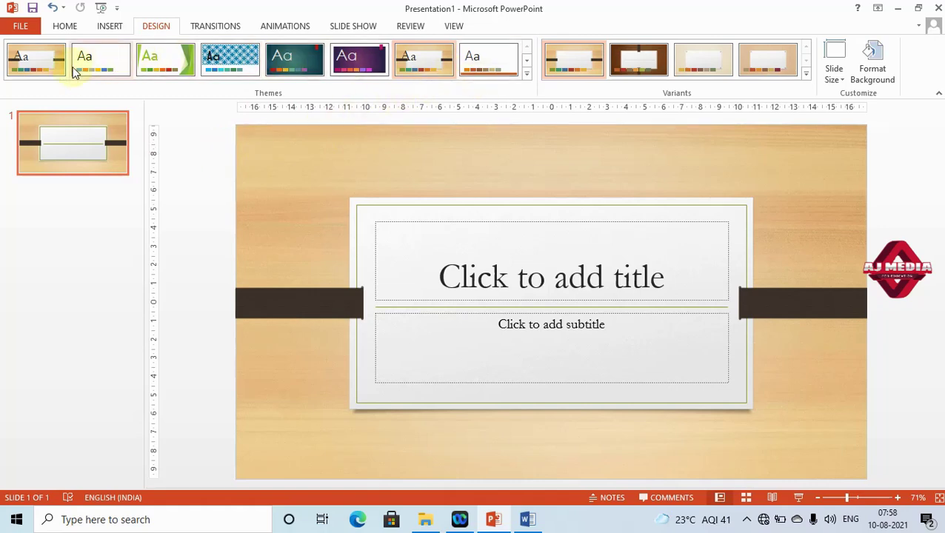
pyautogui.hotkey('ctrl', 'm')
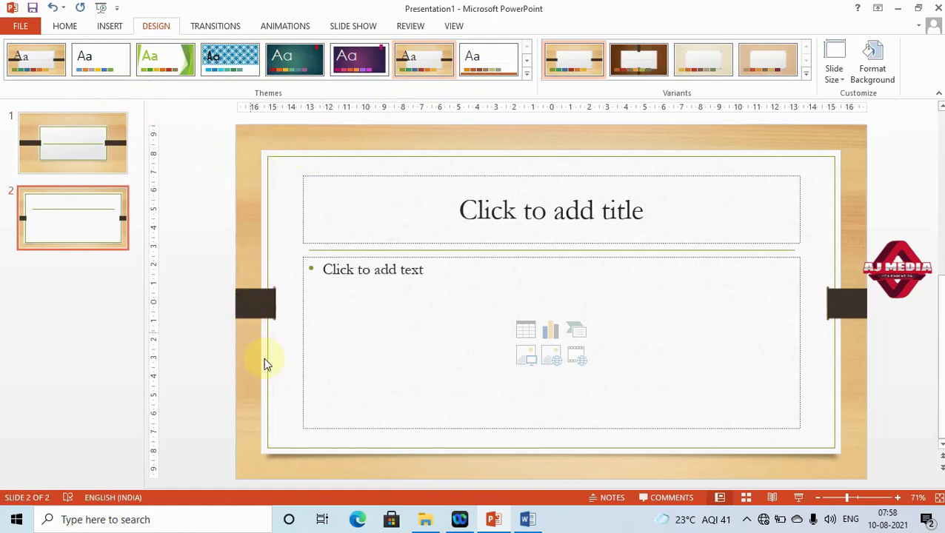
pyautogui.hotkey('ctrl', 'm')
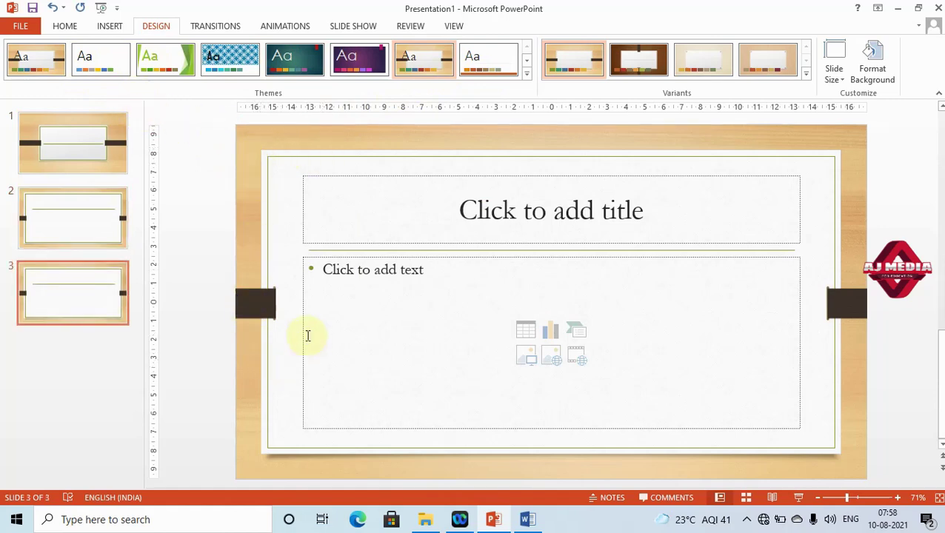
pyautogui.hotkey('ctrl', 'm')
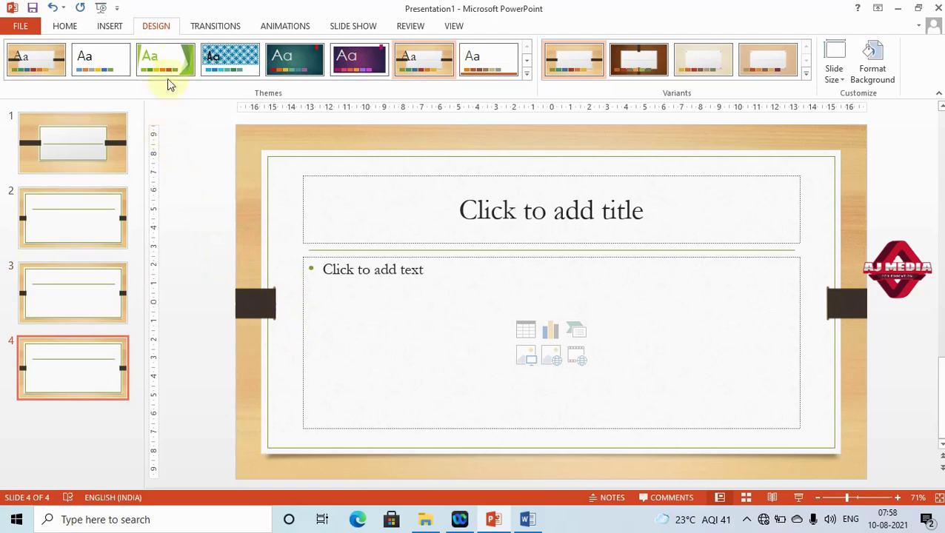
# Try the Facet, blue patterned and purple themes, then return to Organic
pyautogui.click(171, 61)
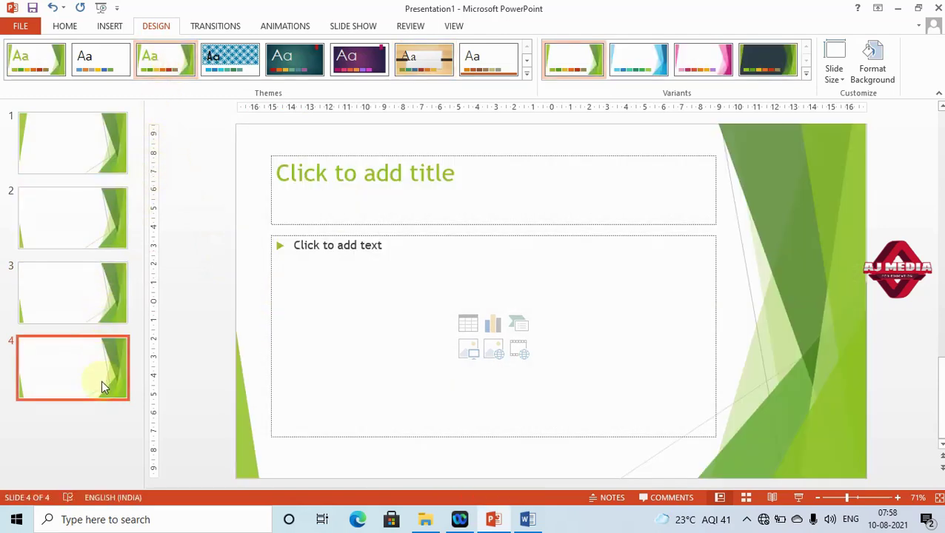
pyautogui.click(234, 61)
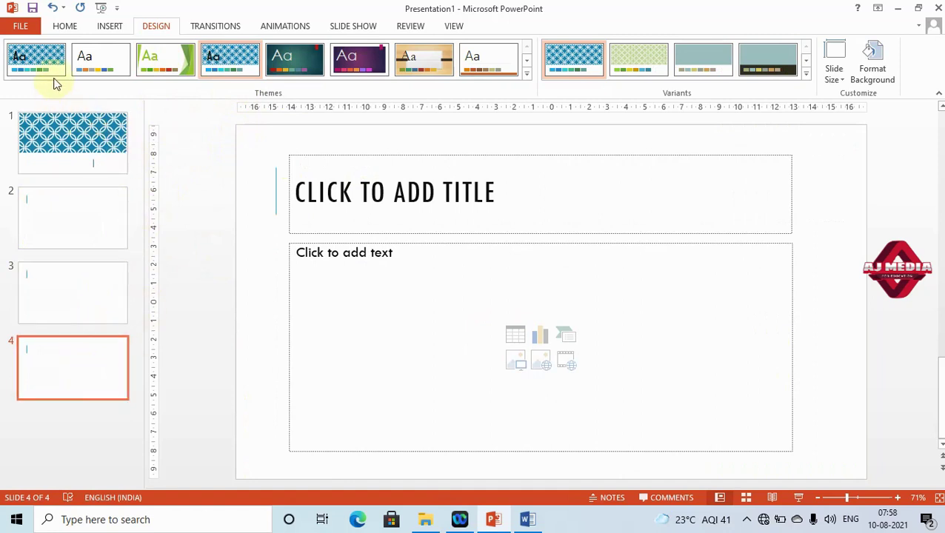
pyautogui.click(378, 61)
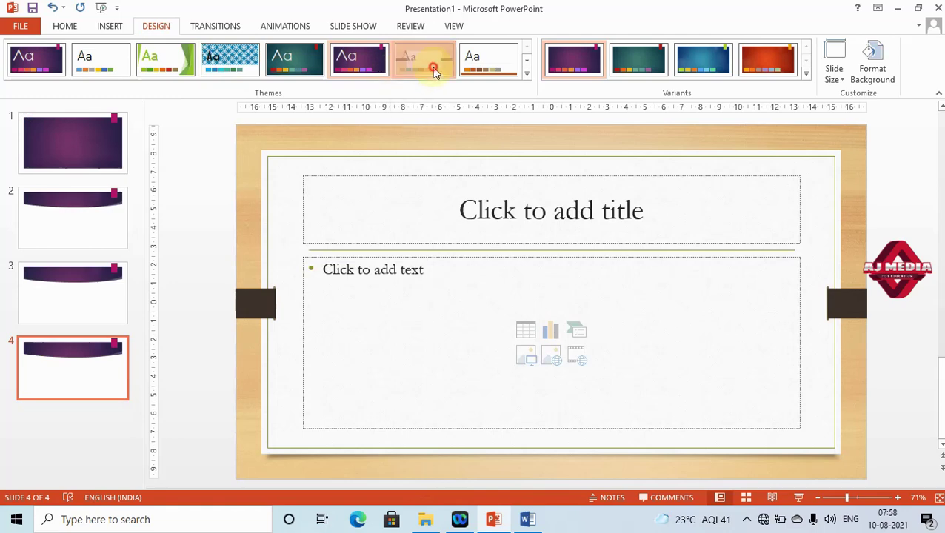
pyautogui.click(429, 66)
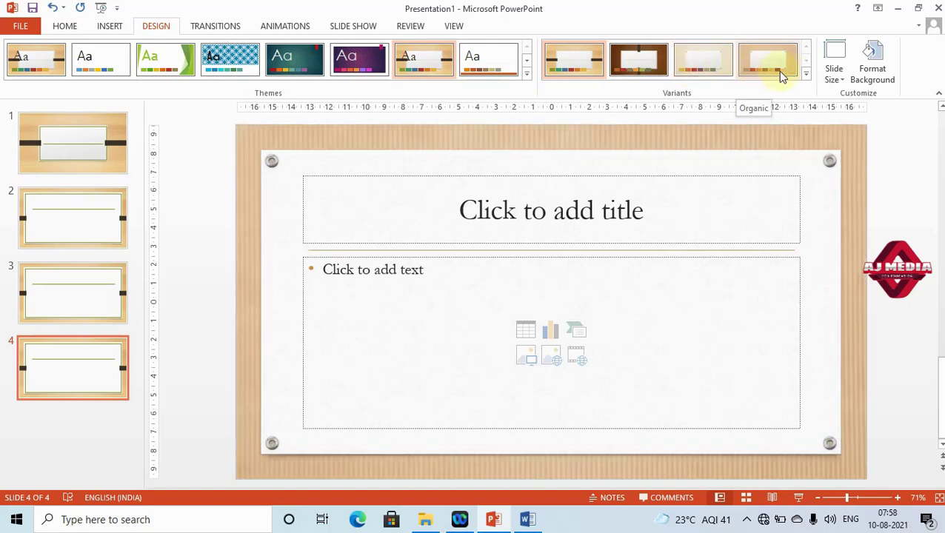
# Apply the Blue Green theme colour scheme from the Variants options
pyautogui.click(805, 80)
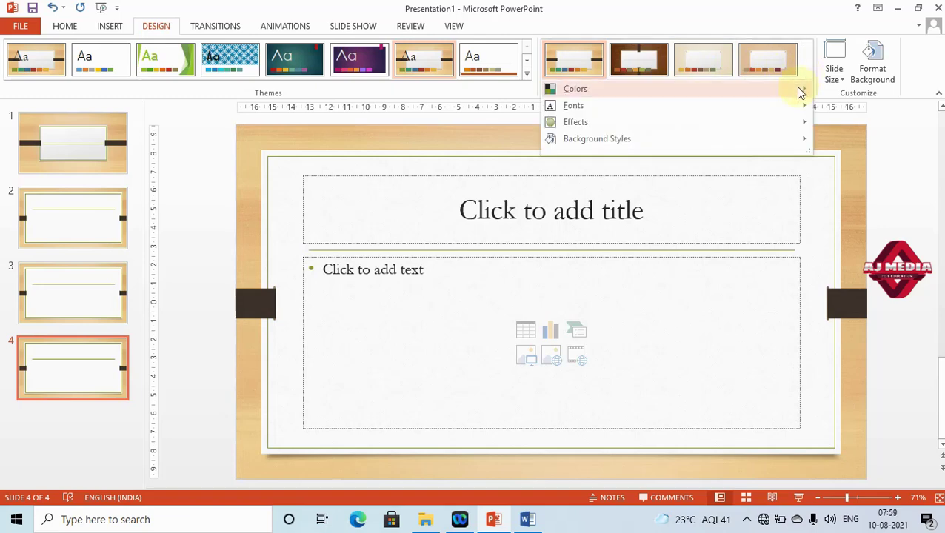
pyautogui.moveTo(795, 92)
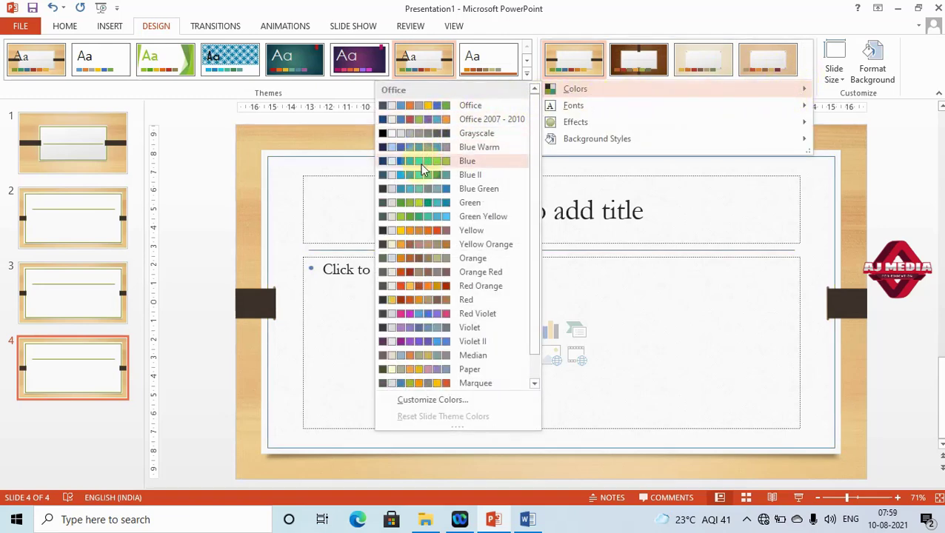
pyautogui.click(424, 188)
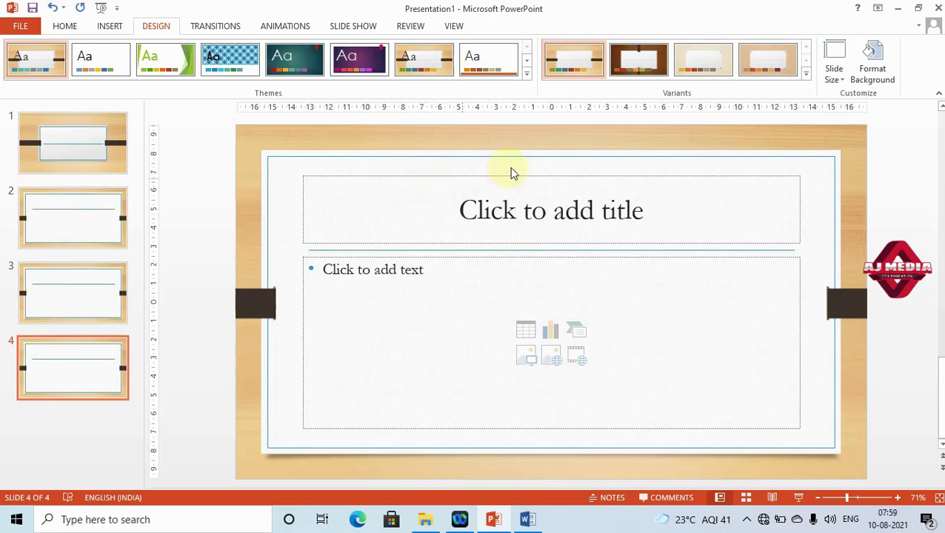
# Browse the theme font sets and start creating a custom set of theme fonts
pyautogui.click(806, 74)
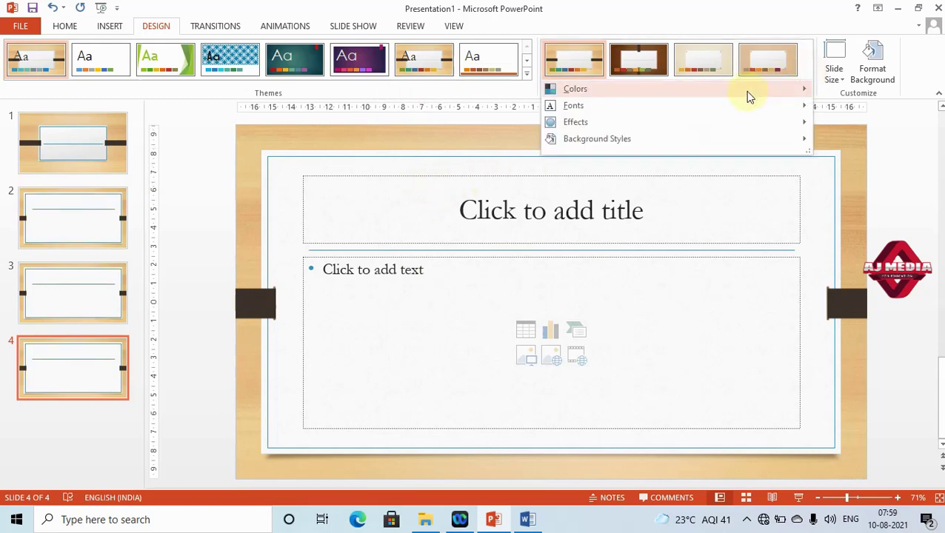
pyautogui.moveTo(749, 104)
pyautogui.moveTo(592, 108)
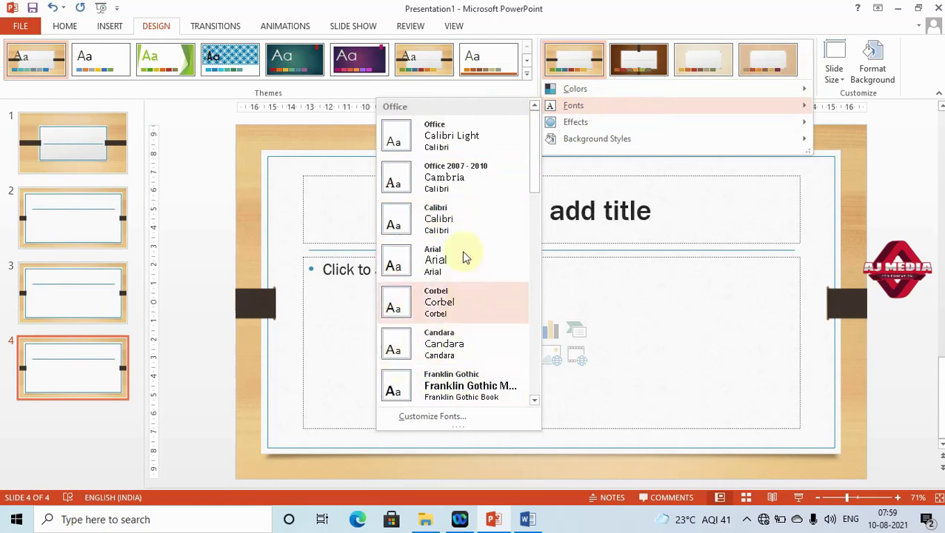
pyautogui.moveTo(537, 159); pyautogui.dragTo(527, 386)
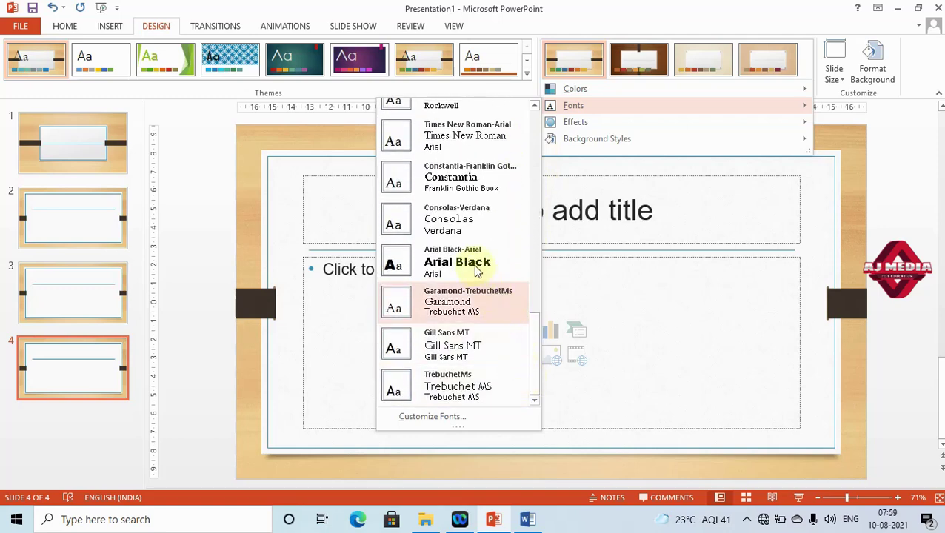
pyautogui.click(443, 419)
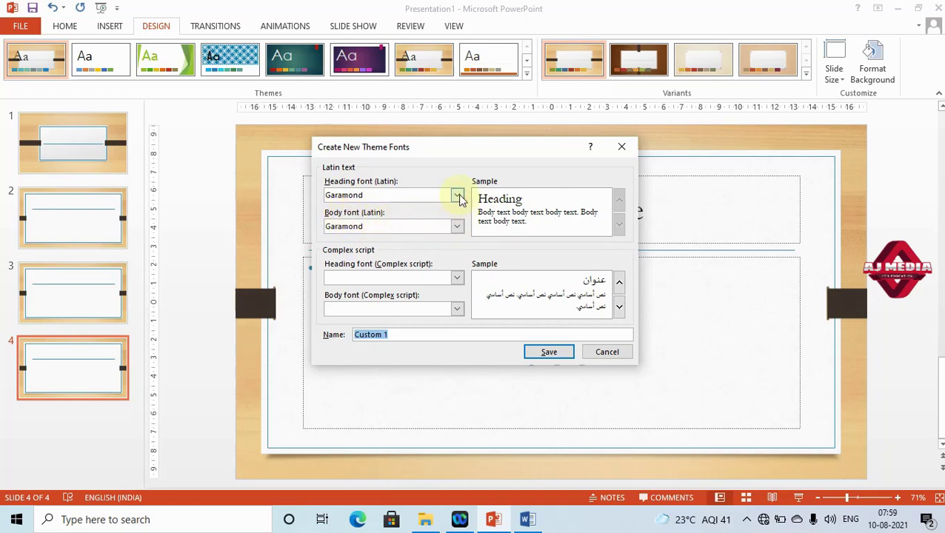
# Keep Garamond for Latin fonts and set the complex-script heading font to Sakkal Majalla
pyautogui.click(374, 197)
pyautogui.click(326, 197)
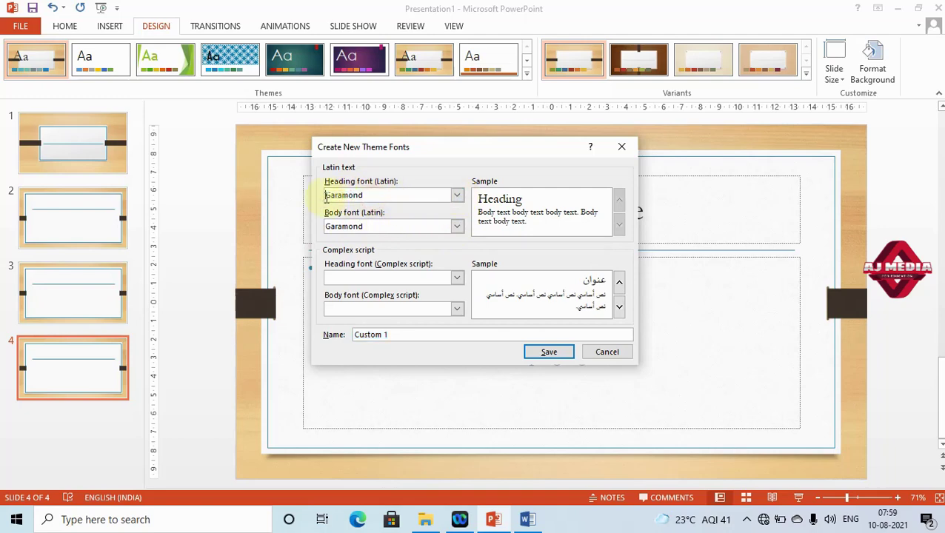
pyautogui.doubleClick(362, 229)
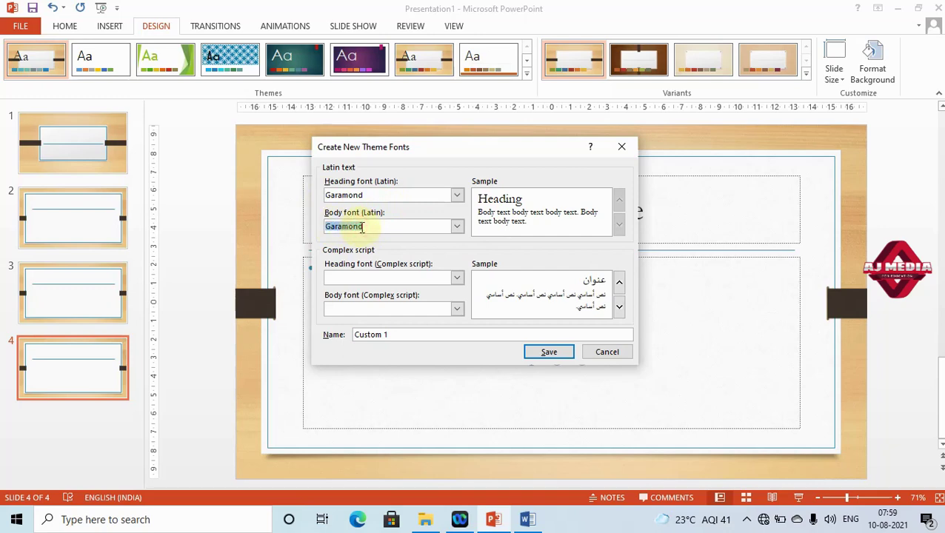
pyautogui.click(421, 277)
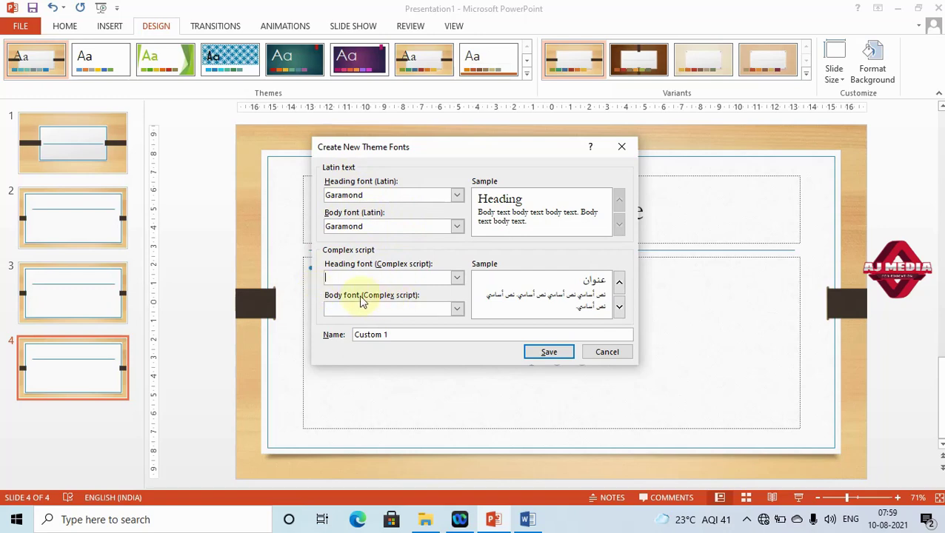
pyautogui.click(405, 339)
pyautogui.click(454, 281)
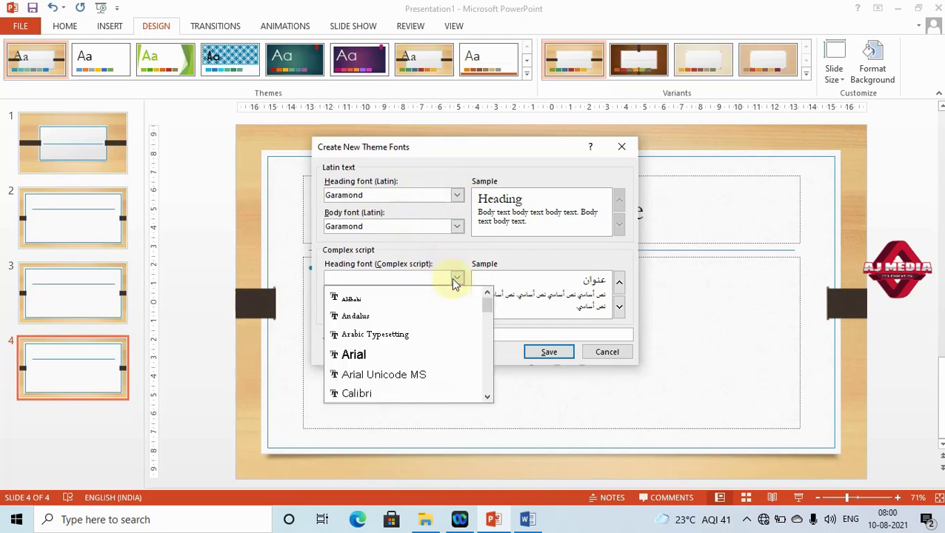
pyautogui.write('s')
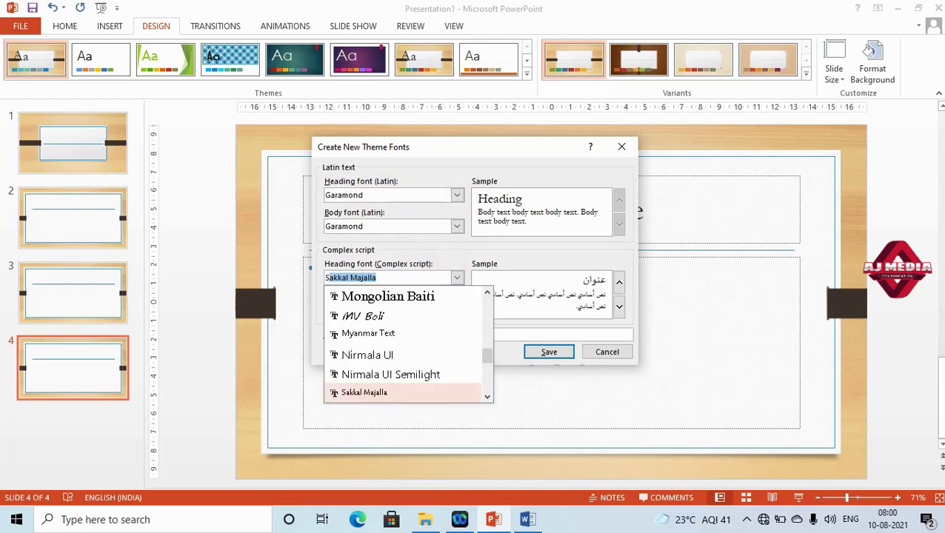
pyautogui.click(433, 394)
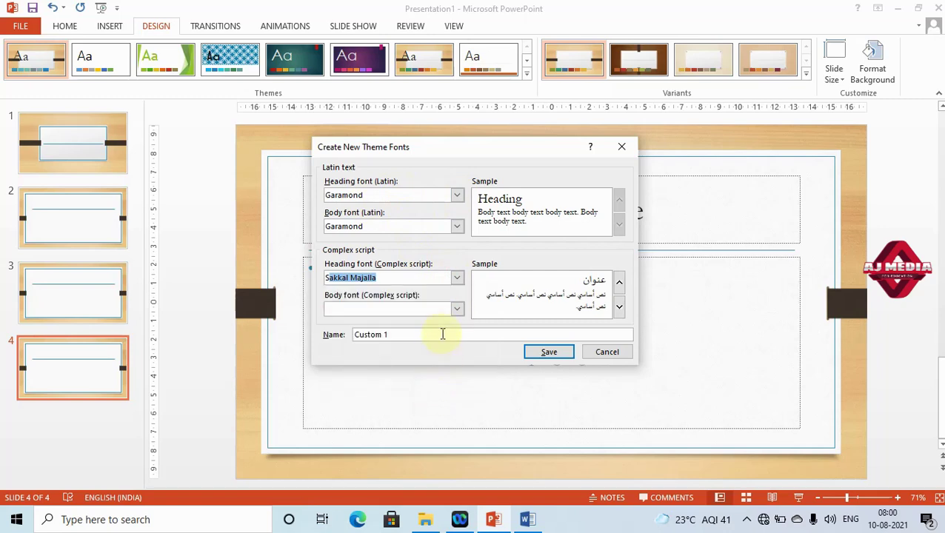
# Set the complex-script body font to Sakkal Majalla, name the set 'Arabic 1' and save it
pyautogui.click(433, 312)
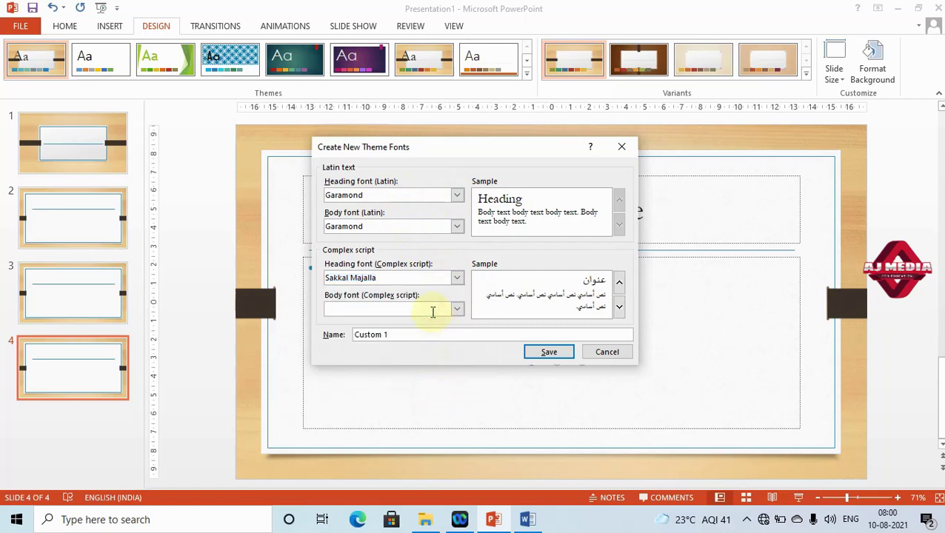
pyautogui.write('s')
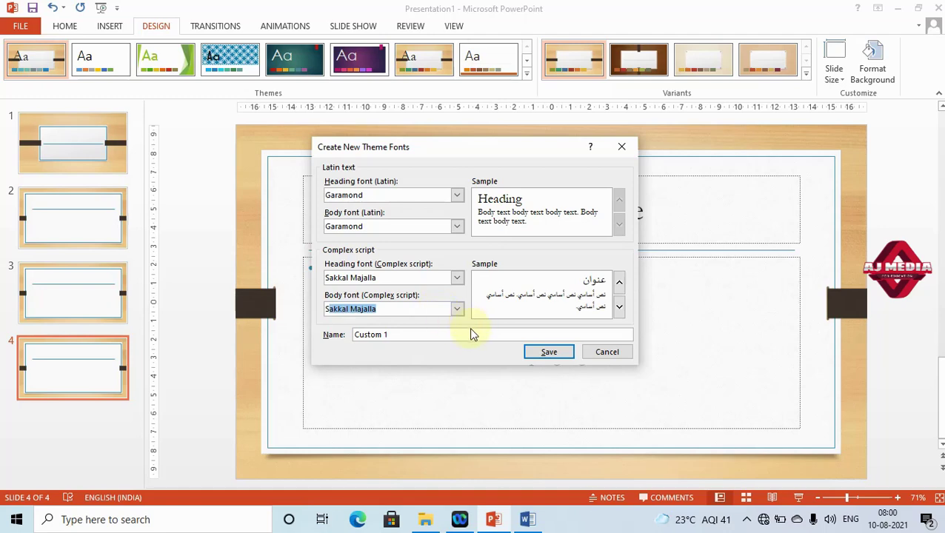
pyautogui.click(471, 335)
pyautogui.moveTo(460, 336); pyautogui.dragTo(355, 341)
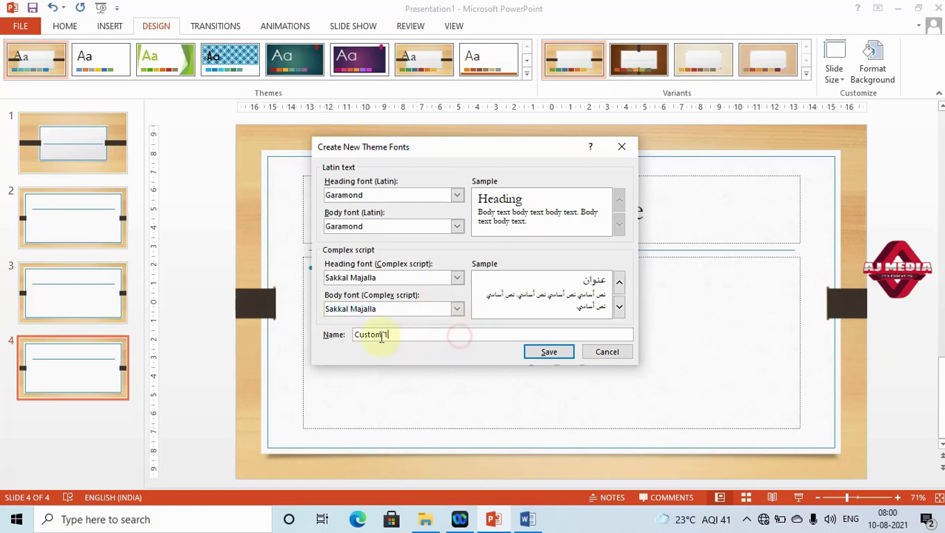
pyautogui.write('Arabic')
pyautogui.click(557, 355)
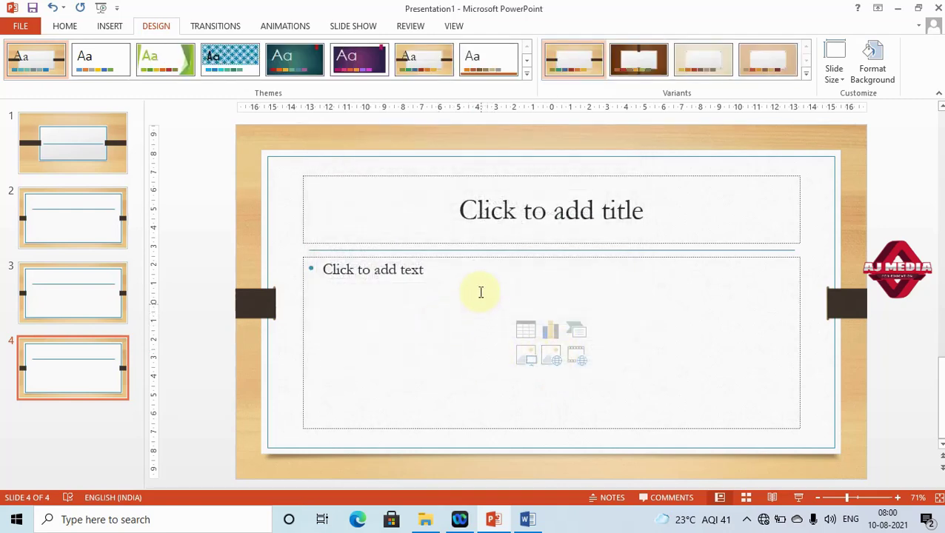
# Look over the theme font sets, then apply an Office theme effects set
pyautogui.click(806, 75)
pyautogui.click(800, 106)
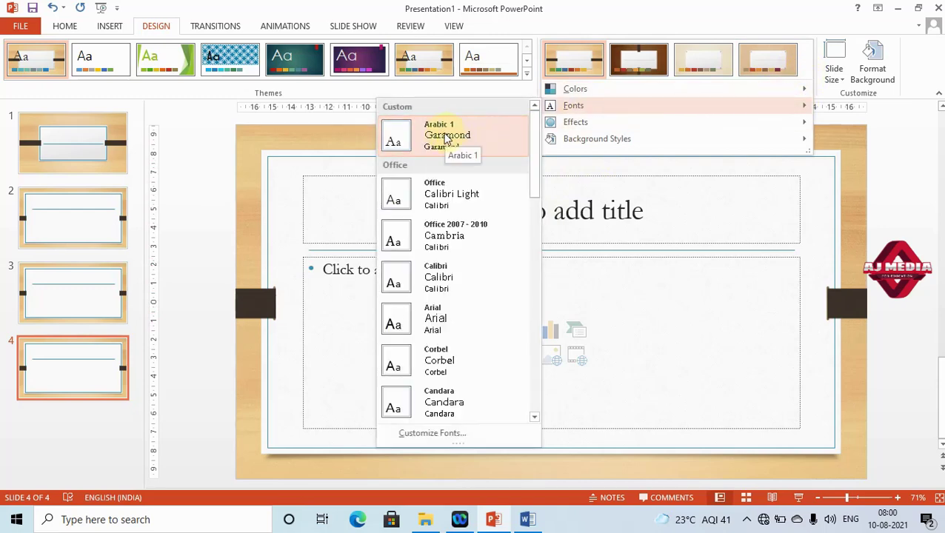
pyautogui.moveTo(553, 124)
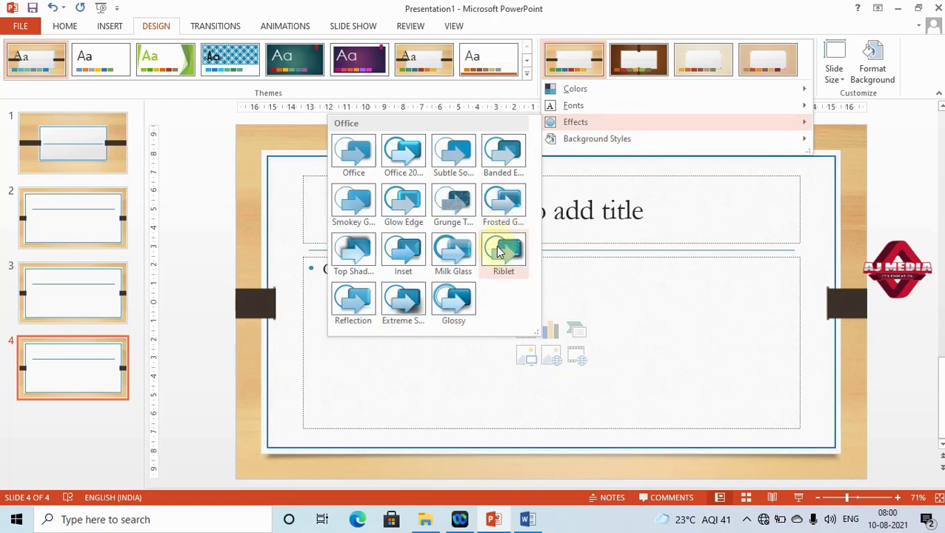
pyautogui.click(416, 156)
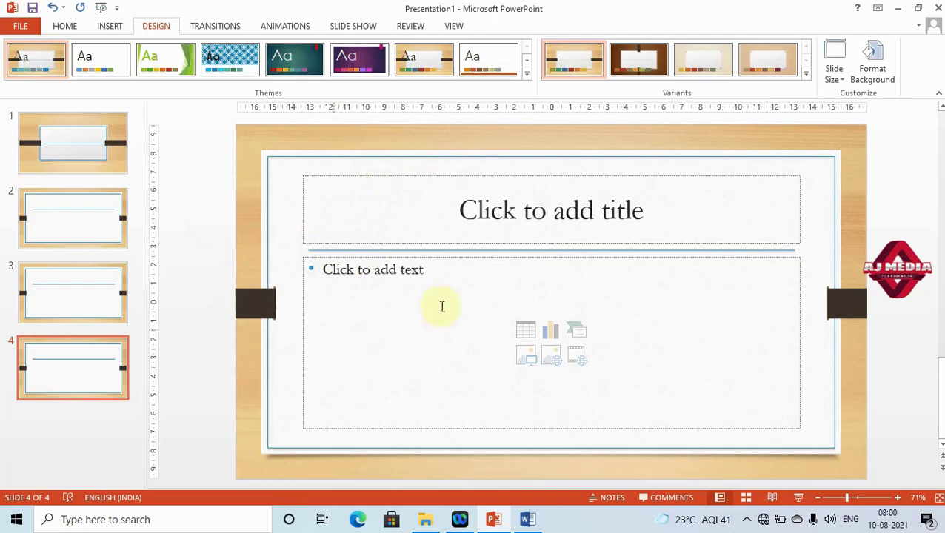
# Draw a rounded rectangle across slide 4, adjust its corner rounding, and apply the Facet theme
pyautogui.click(109, 27)
pyautogui.click(238, 74)
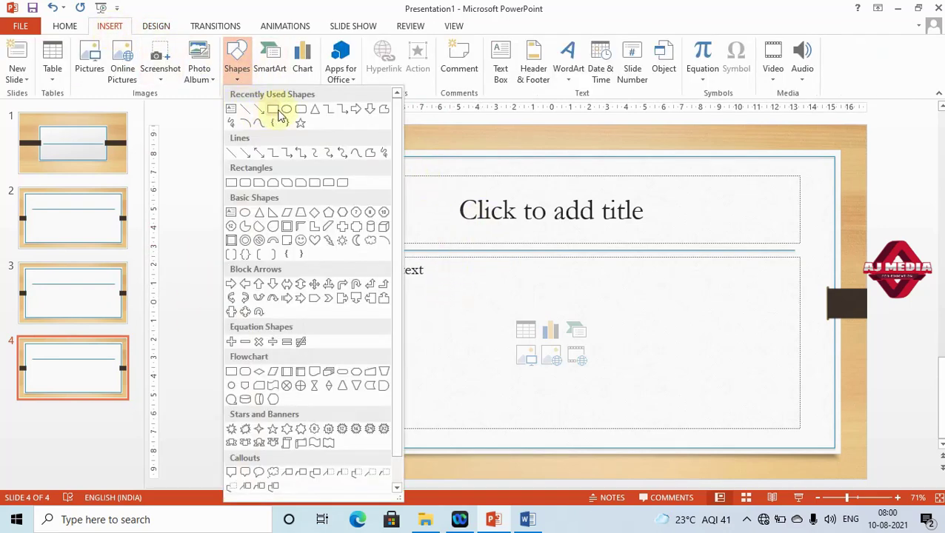
pyautogui.click(301, 110)
pyautogui.moveTo(387, 207); pyautogui.dragTo(715, 360)
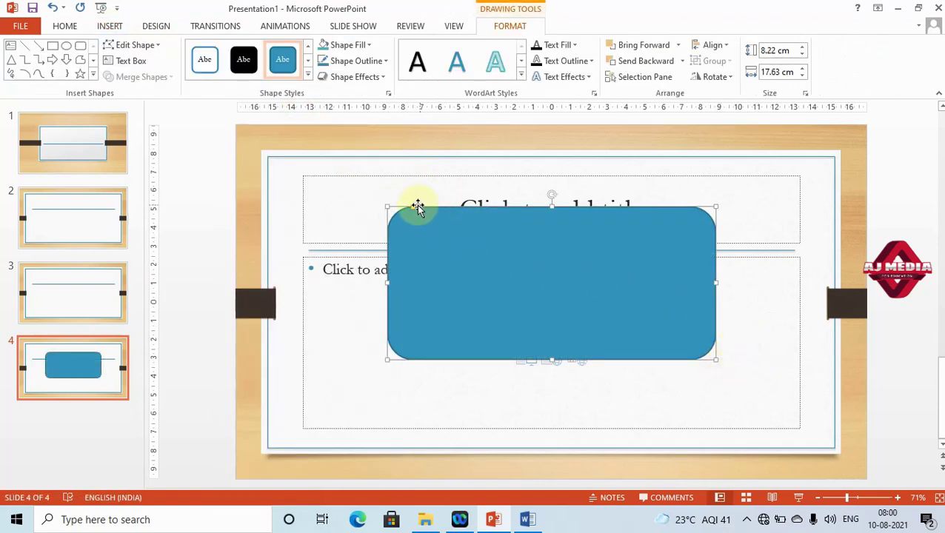
pyautogui.moveTo(413, 208); pyautogui.dragTo(448, 211)
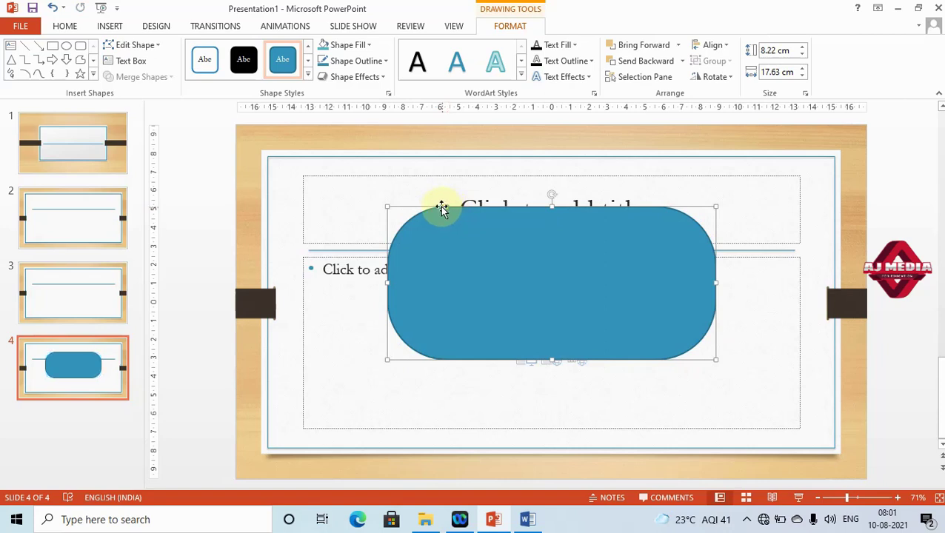
pyautogui.moveTo(447, 211); pyautogui.dragTo(401, 208)
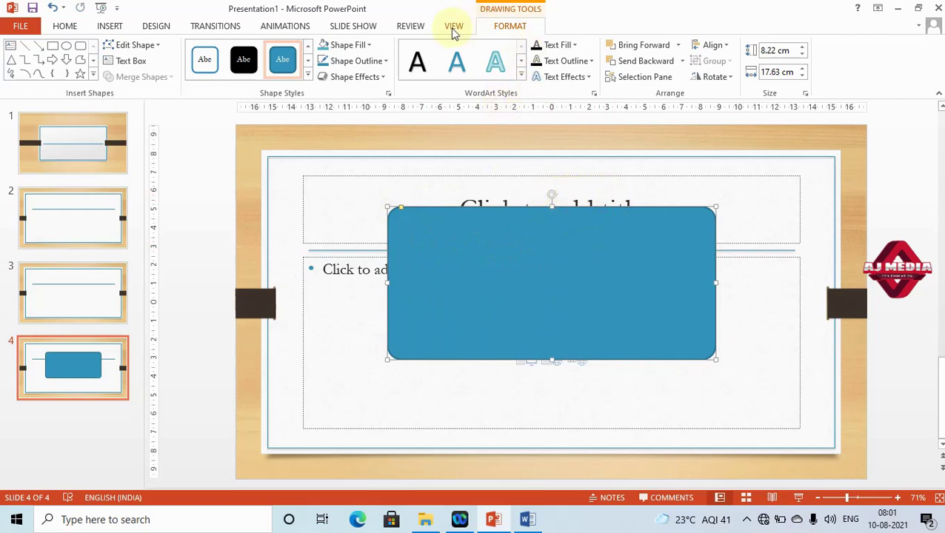
pyautogui.click(155, 27)
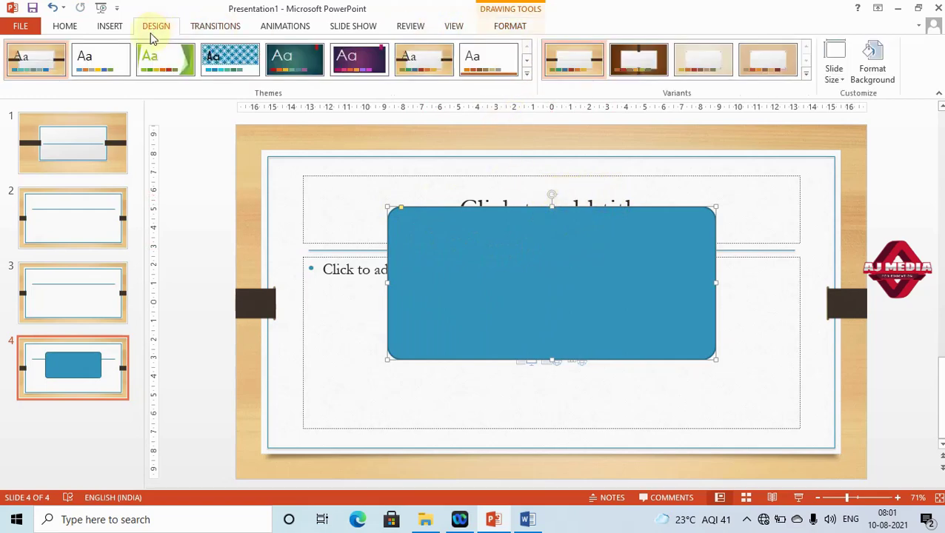
pyautogui.click(160, 60)
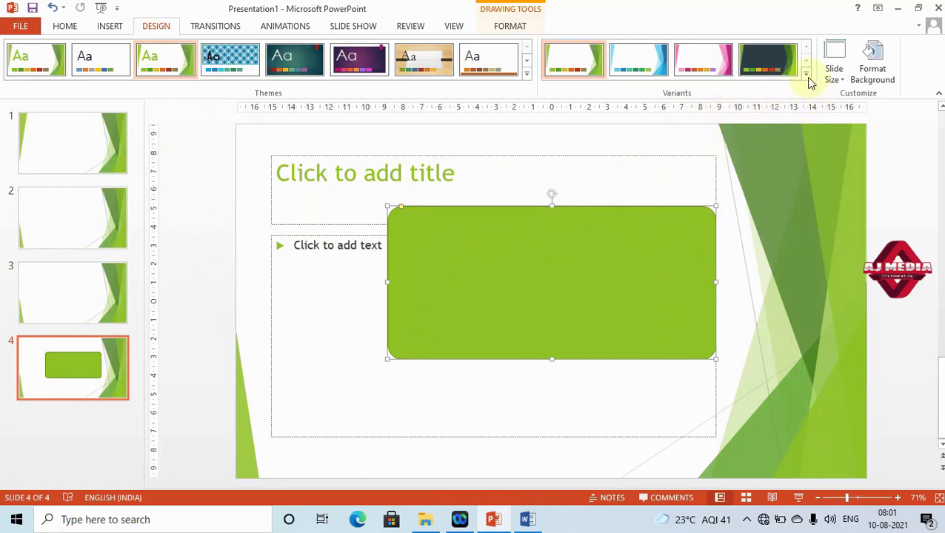
# Change the slides to Standard 4:3, scaling content with Ensure Fit
pyautogui.click(846, 86)
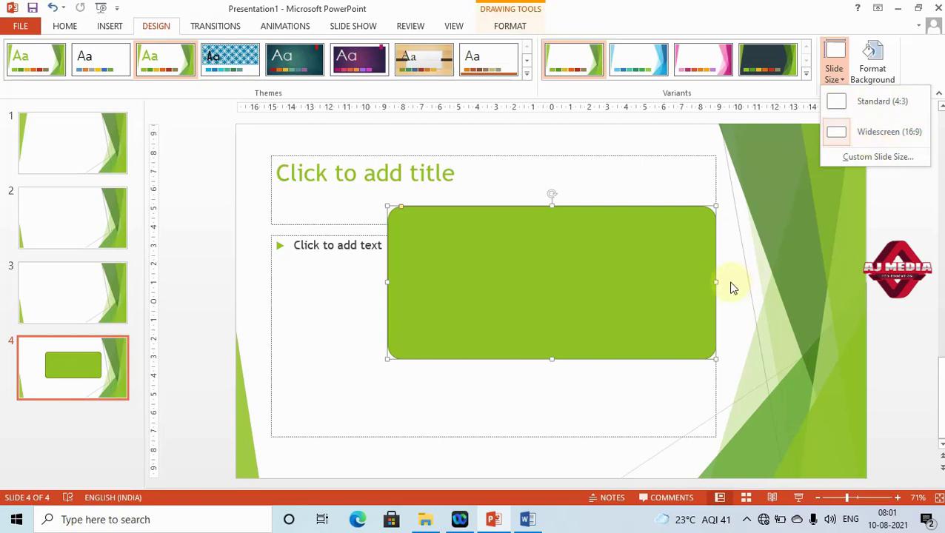
pyautogui.click(836, 104)
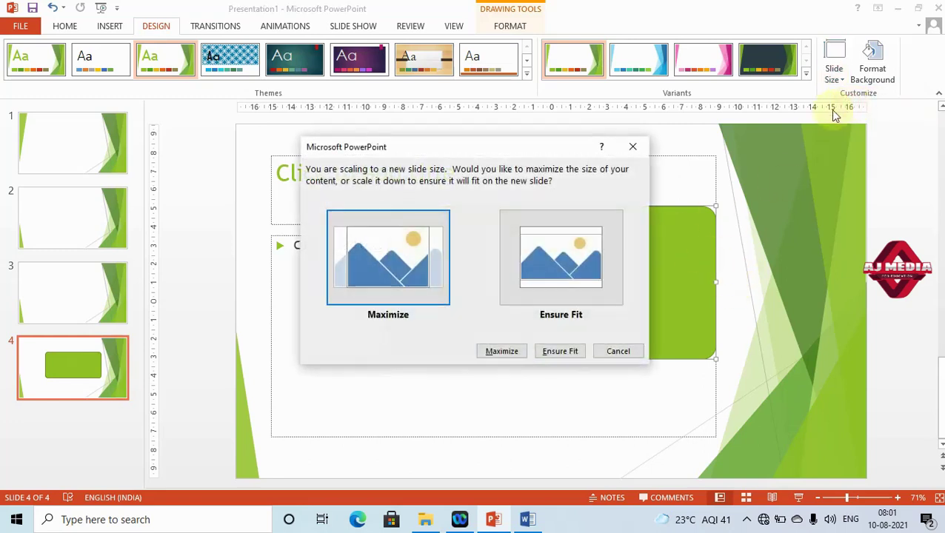
pyautogui.click(528, 275)
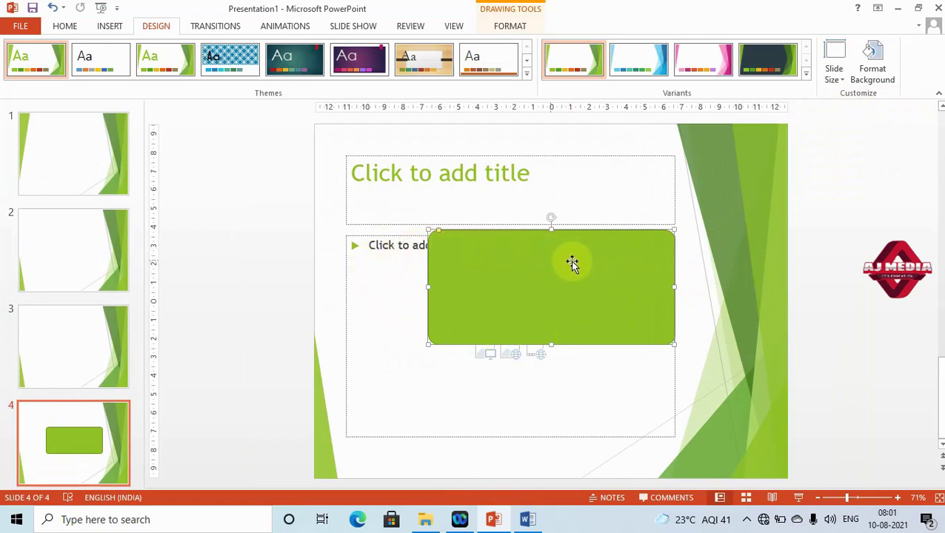
# Switch back to Widescreen 16:9, check Custom Slide Size without changes, and deselect the rectangle
pyautogui.click(838, 77)
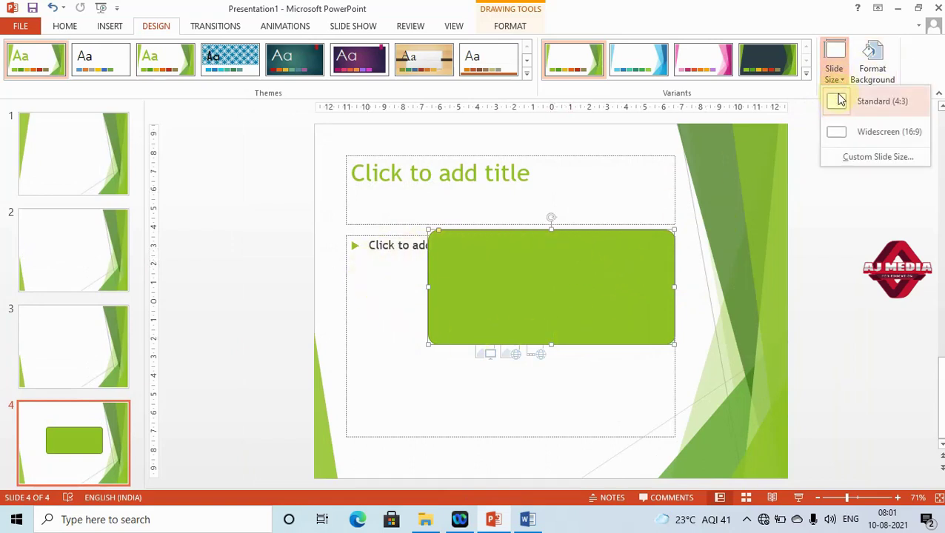
pyautogui.click(840, 133)
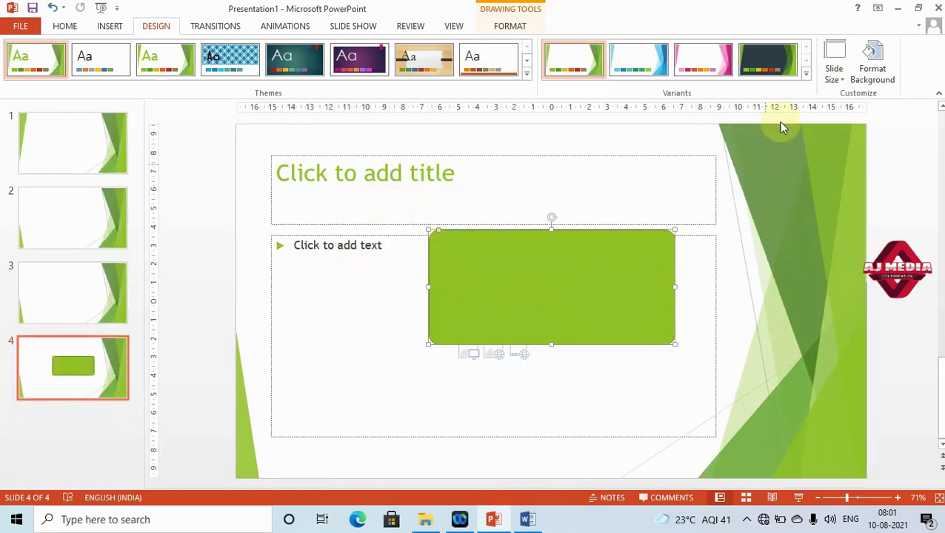
pyautogui.click(835, 83)
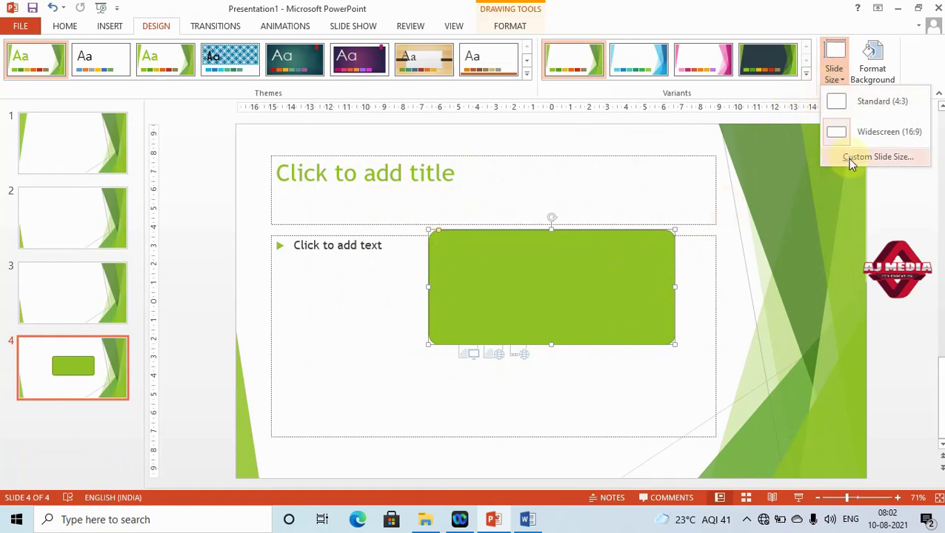
pyautogui.click(868, 167)
pyautogui.click(867, 164)
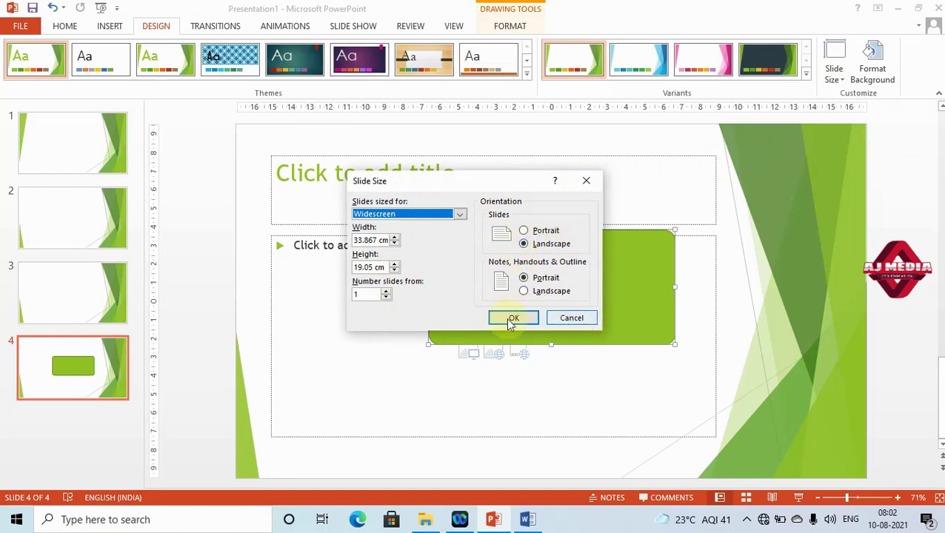
pyautogui.click(564, 323)
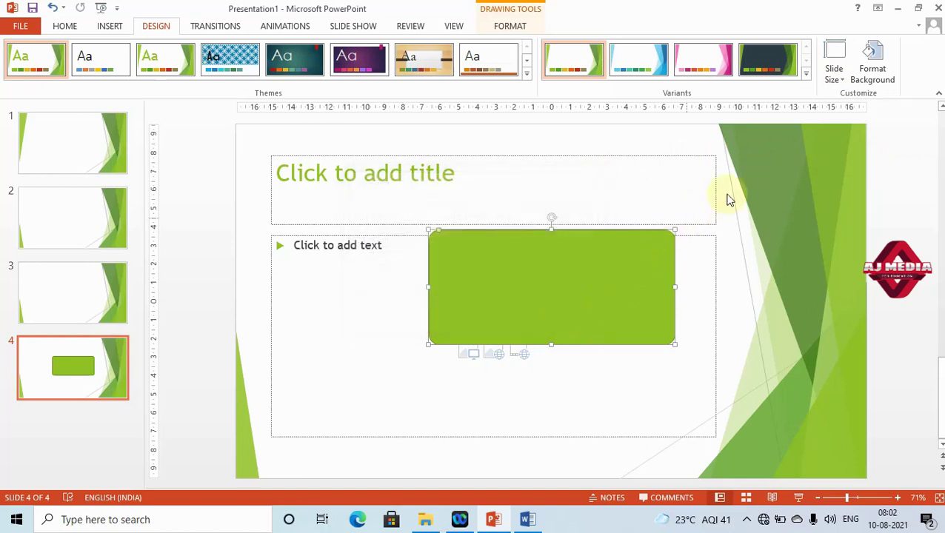
pyautogui.click(773, 184)
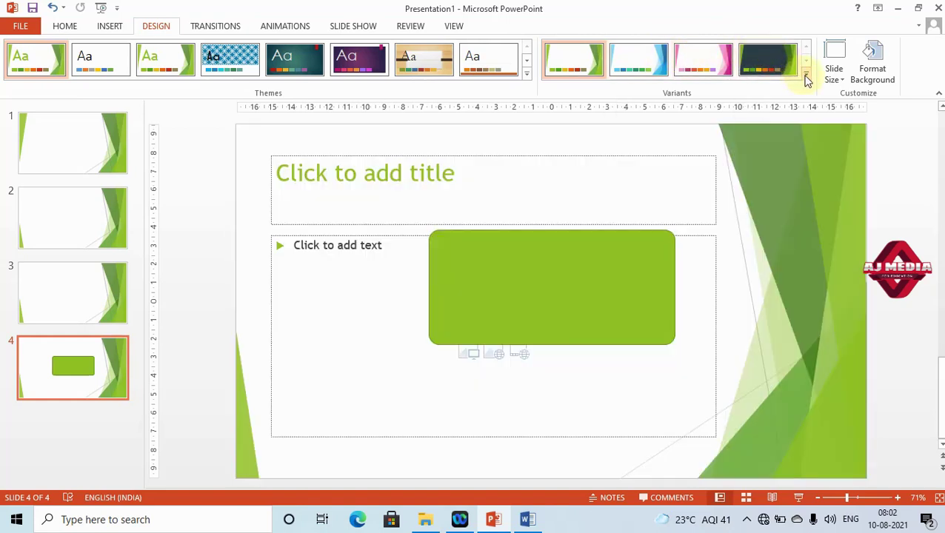
pyautogui.click(806, 74)
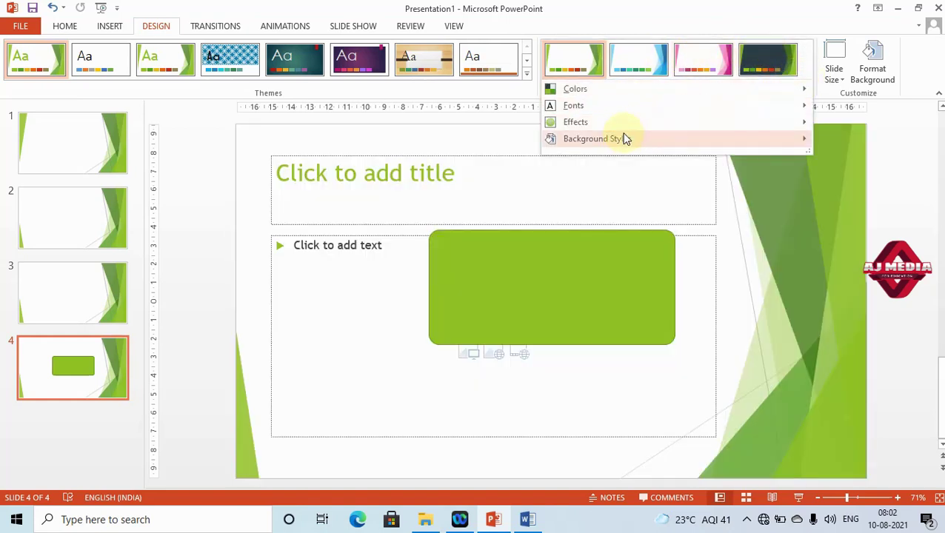
pyautogui.moveTo(626, 139)
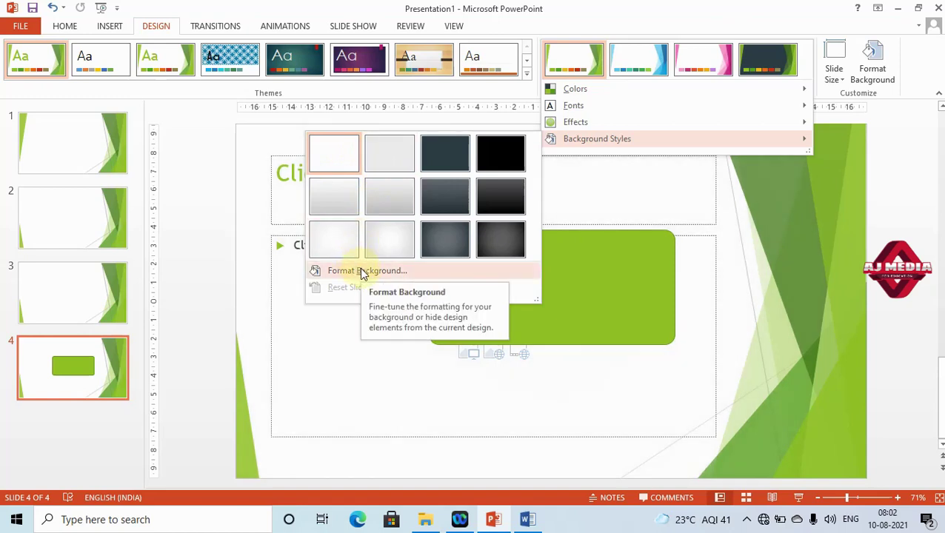
pyautogui.click(892, 139)
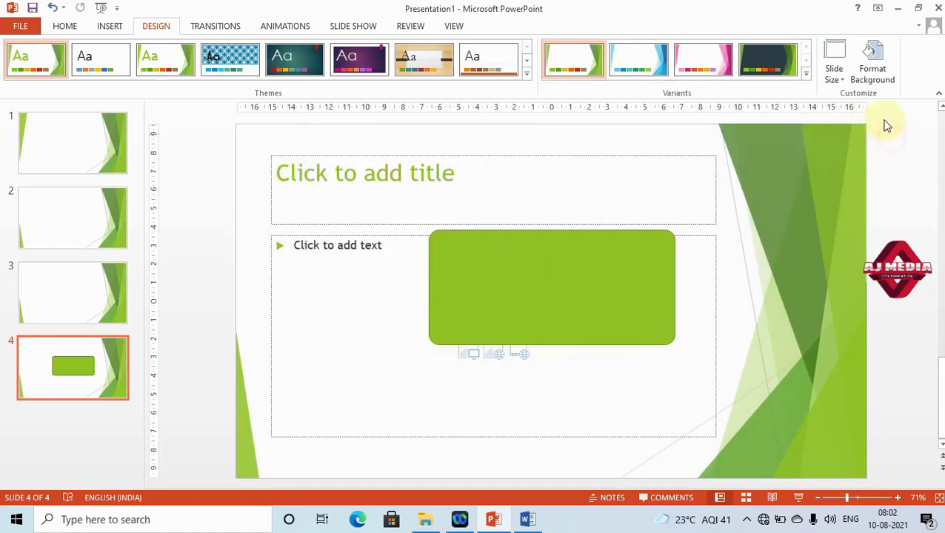
pyautogui.click(879, 77)
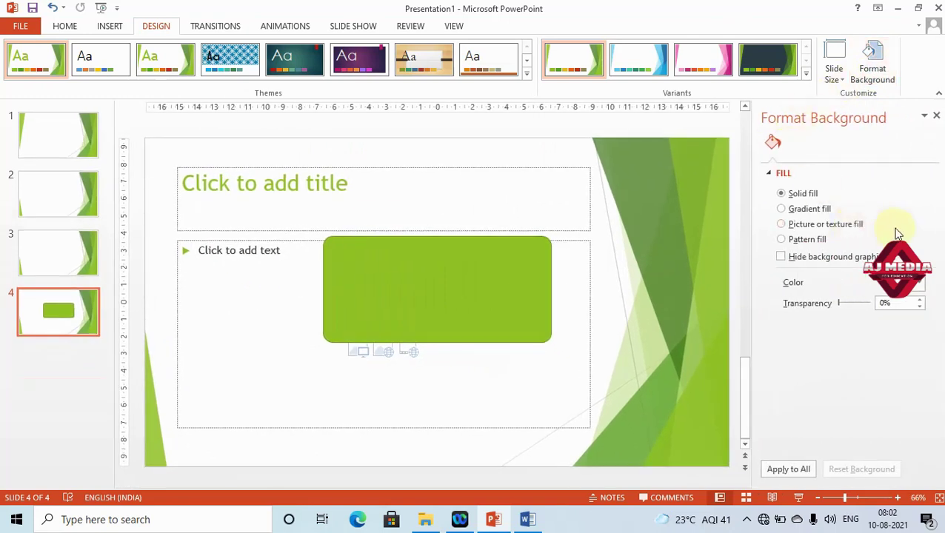
# Try gradient and texture fills, then give the background a horizontal-line pattern fill
pyautogui.click(805, 215)
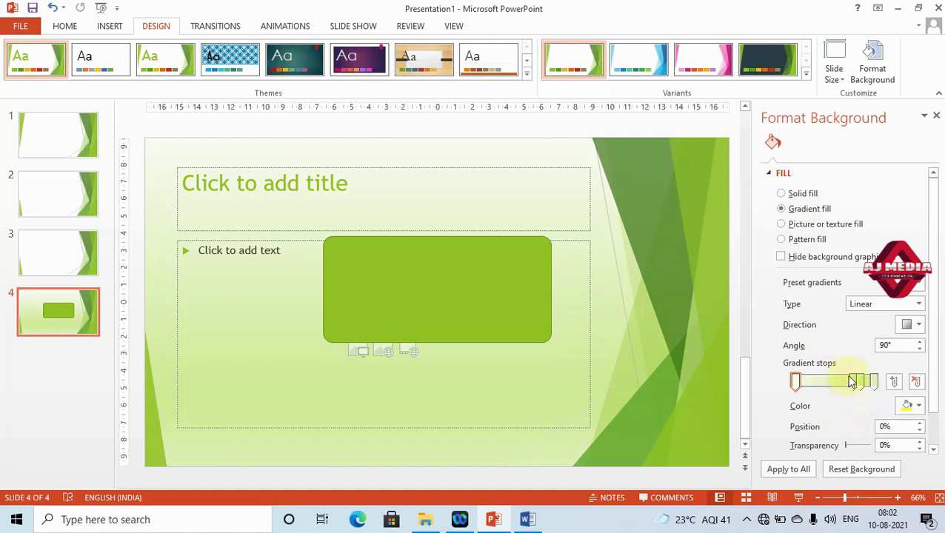
pyautogui.click(797, 230)
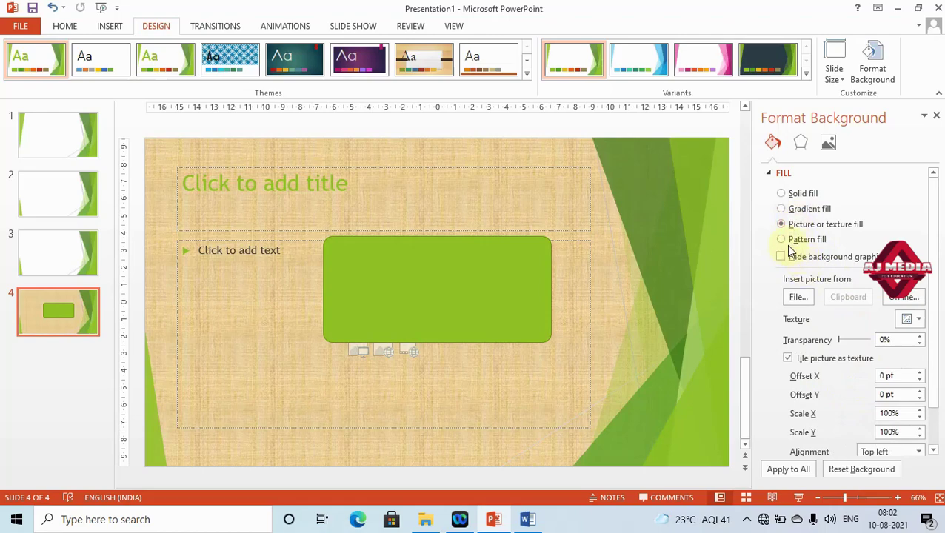
pyautogui.click(783, 241)
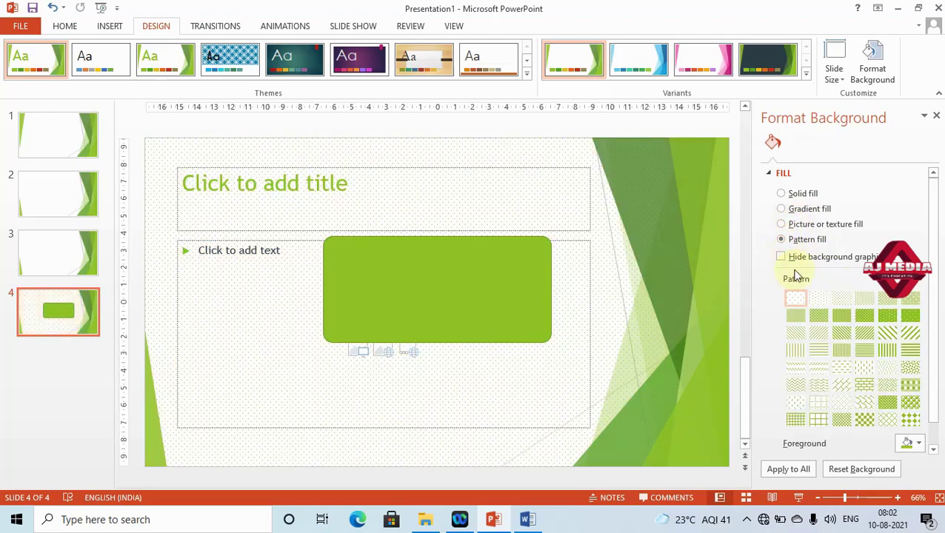
pyautogui.click(842, 333)
pyautogui.click(819, 349)
pyautogui.click(801, 388)
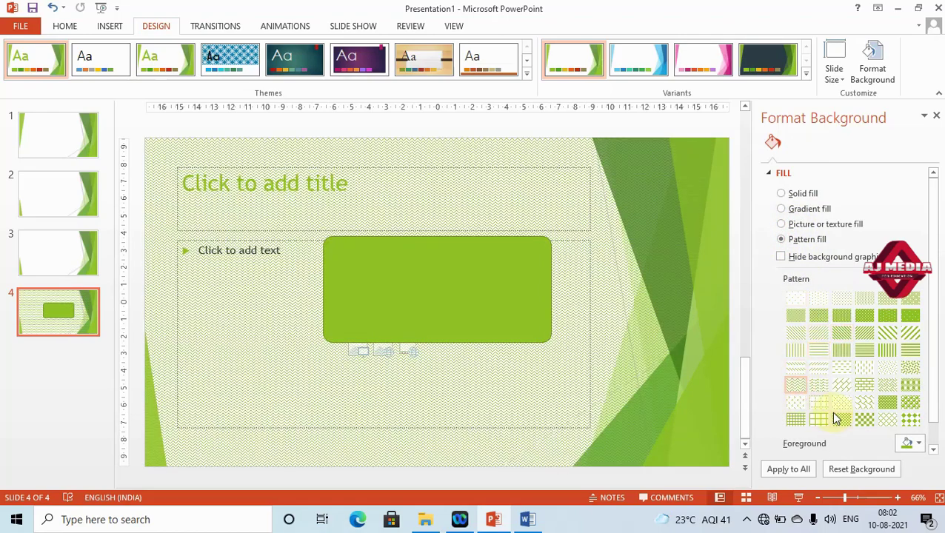
pyautogui.click(844, 417)
pyautogui.click(887, 402)
pyautogui.click(893, 384)
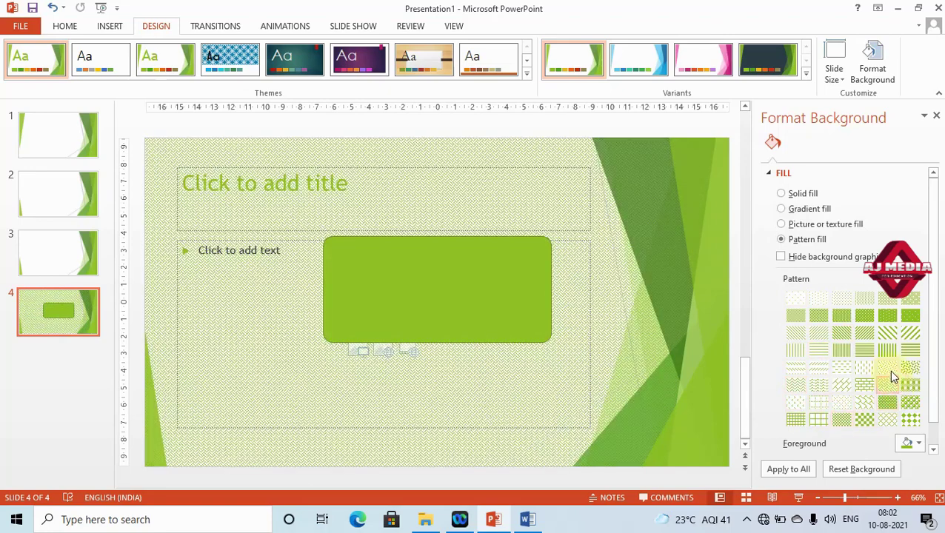
pyautogui.click(883, 365)
pyautogui.click(862, 347)
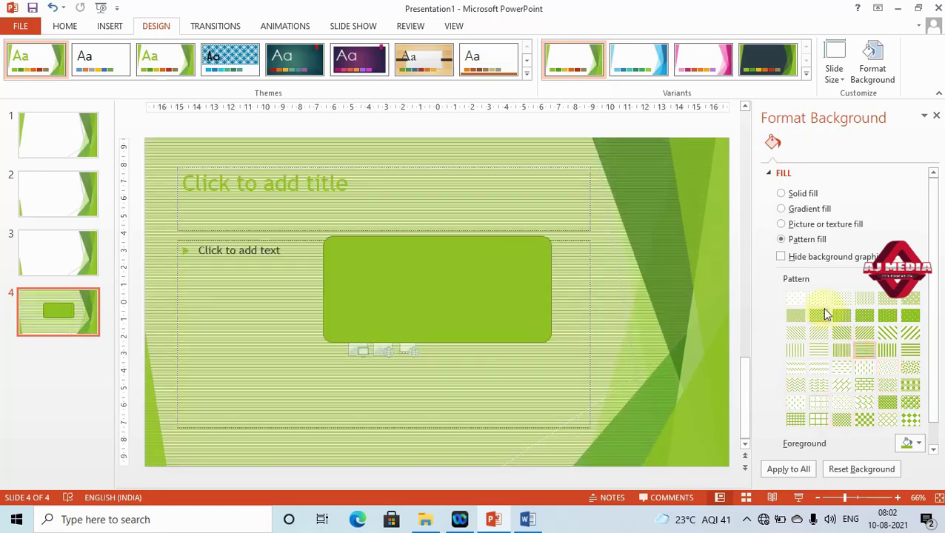
# Keep the theme's background graphics visible, apply the pattern to all slides, and close the pane
pyautogui.click(780, 257)
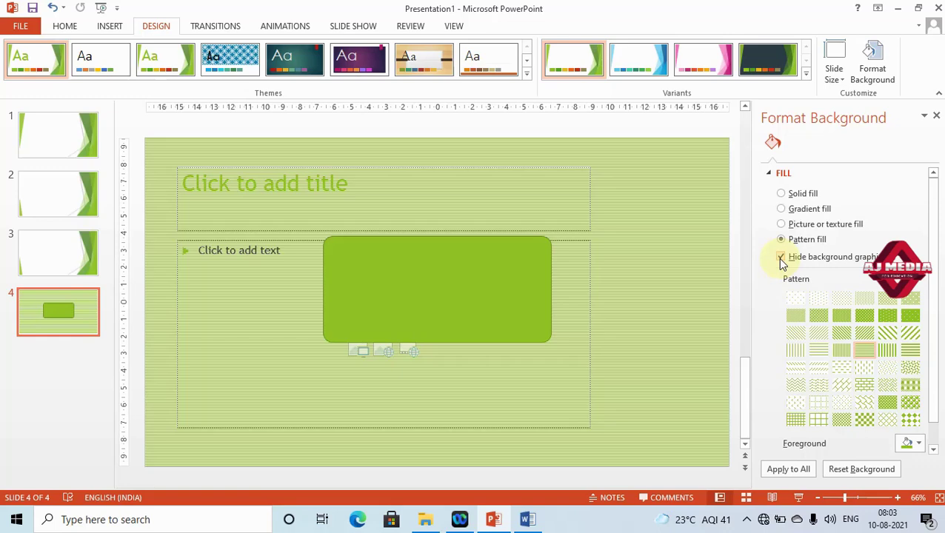
pyautogui.click(781, 258)
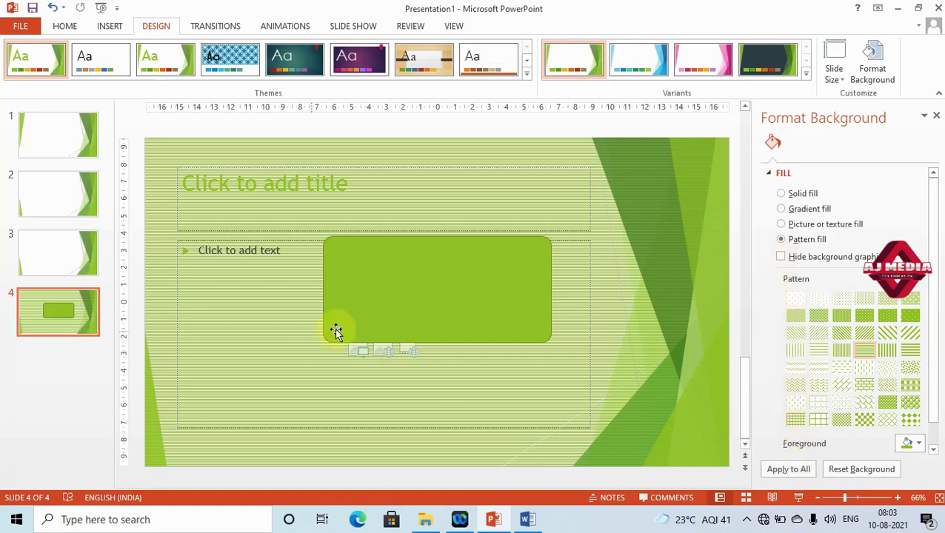
pyautogui.click(45, 310)
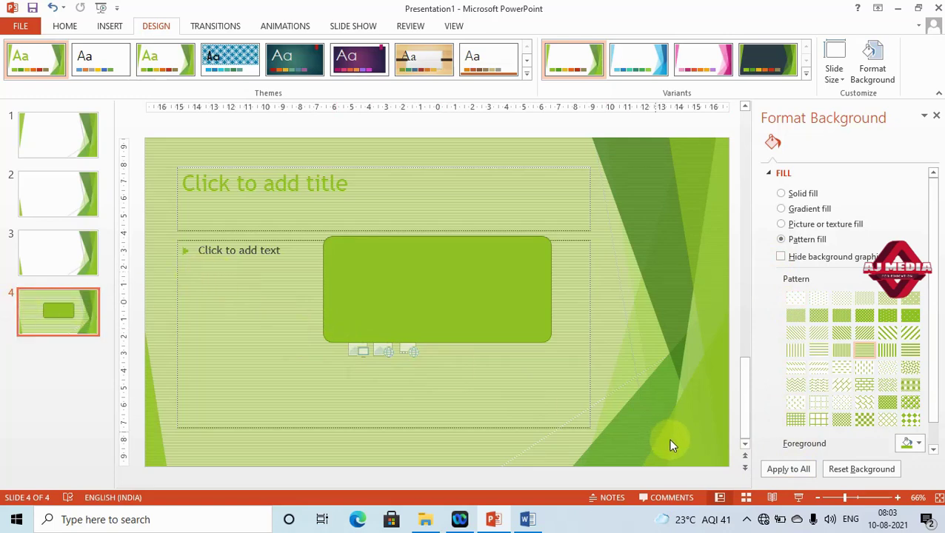
pyautogui.click(787, 470)
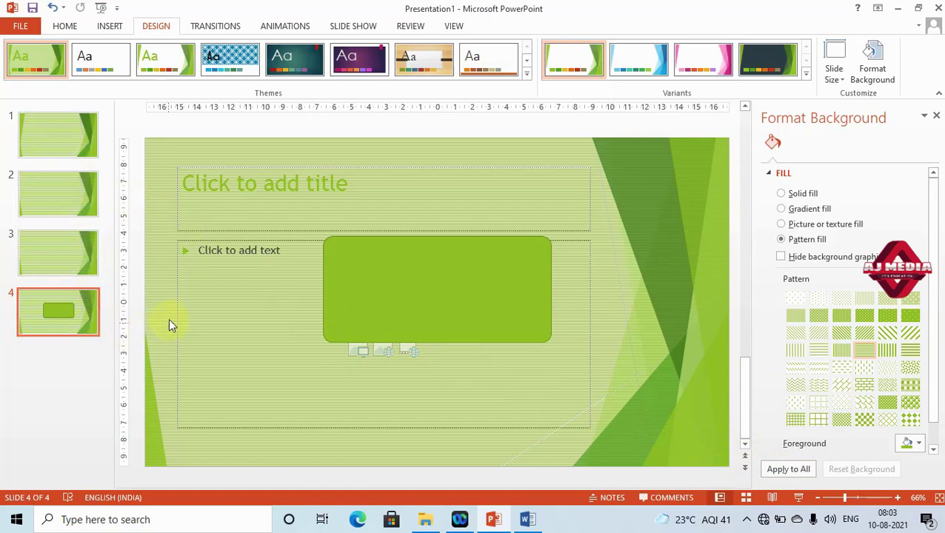
pyautogui.click(937, 115)
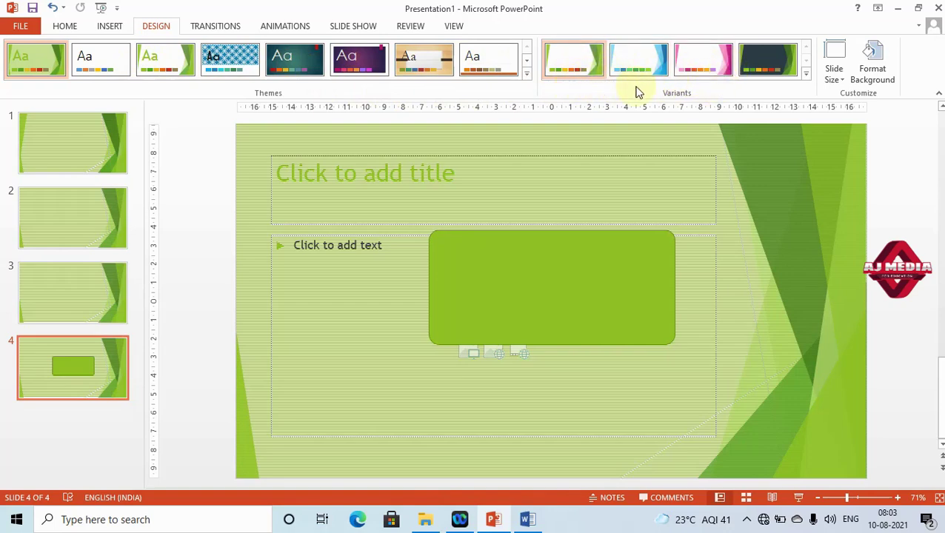
# Look over the Variants Colors and Fonts options, then close the list
pyautogui.click(805, 74)
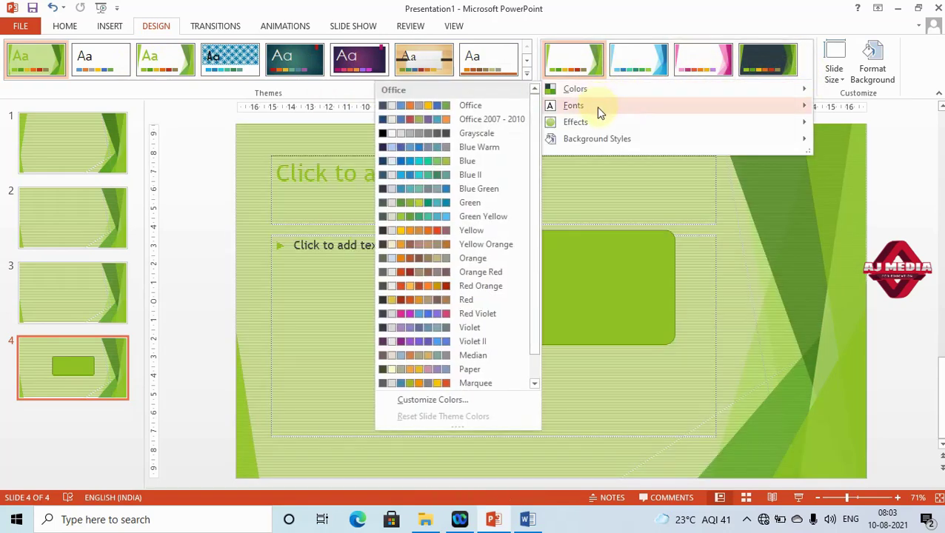
pyautogui.moveTo(600, 138)
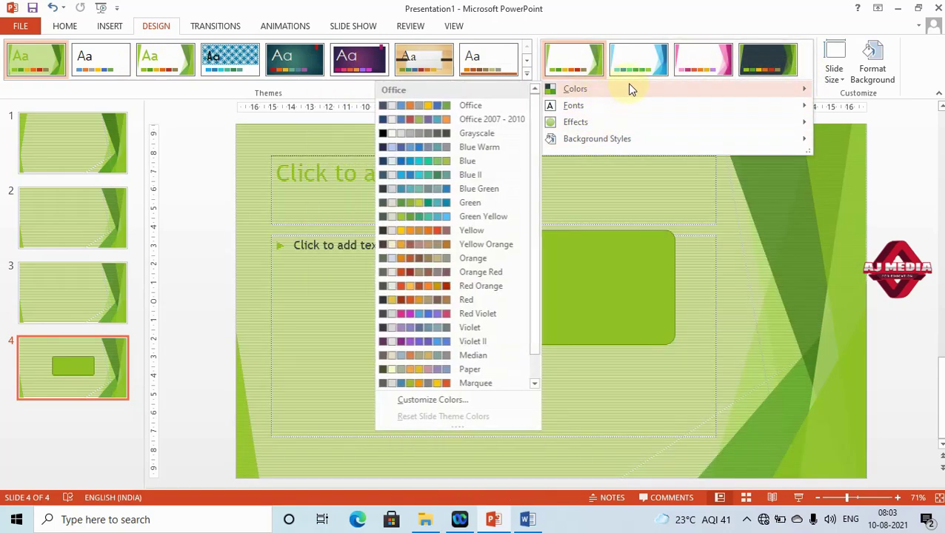
pyautogui.click(882, 172)
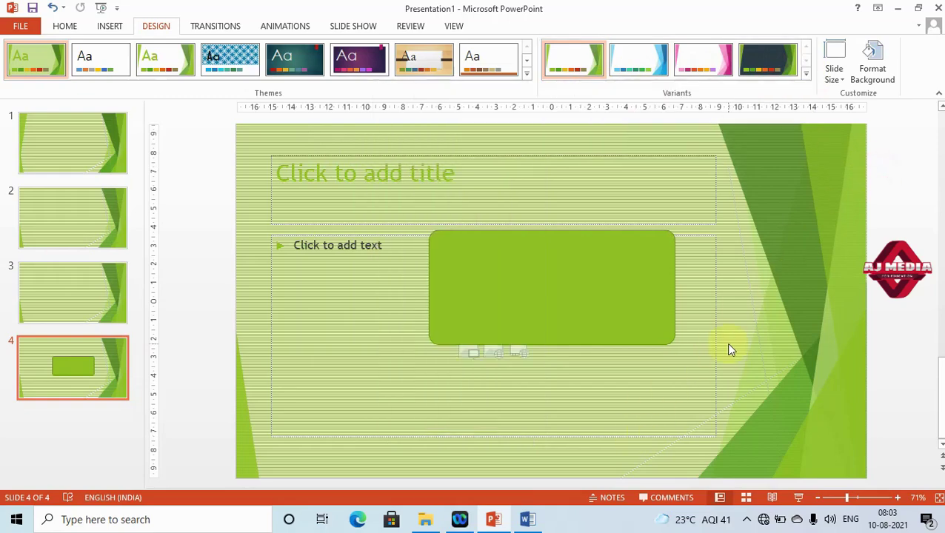
# Return to the Word lesson and scroll to the Customize group section
pyautogui.hotkey('alt', 'Tab')
pyautogui.scroll(-3, 686, 322)
pyautogui.scroll(-2, 749, 181)
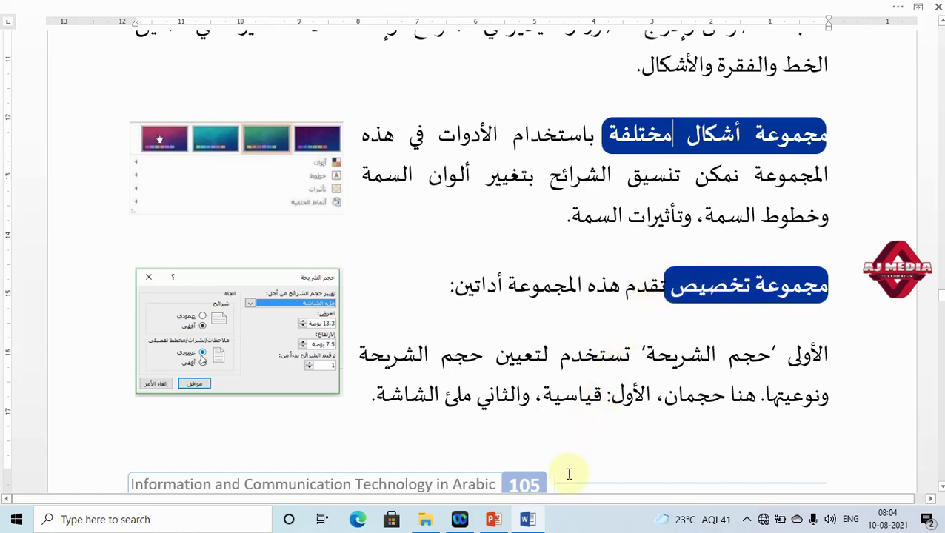
pyautogui.click(494, 519)
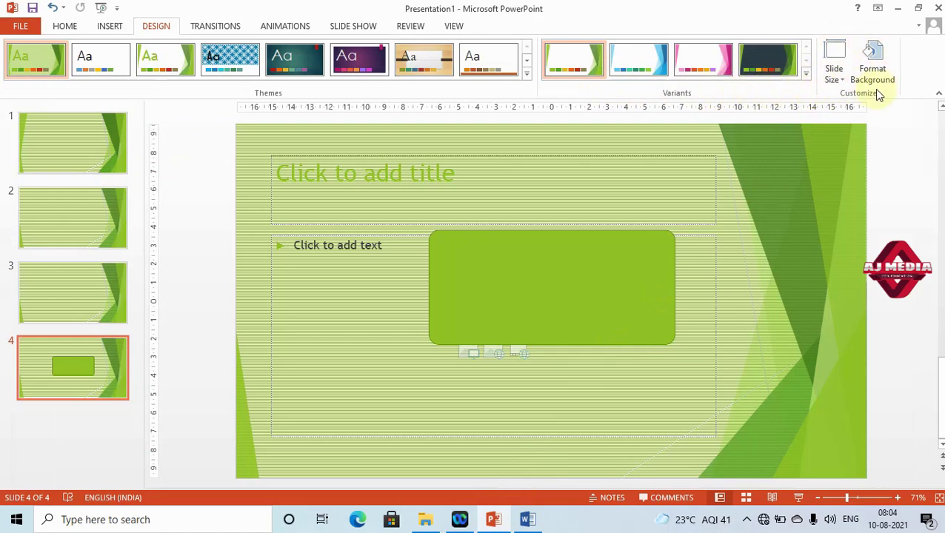
pyautogui.click(533, 519)
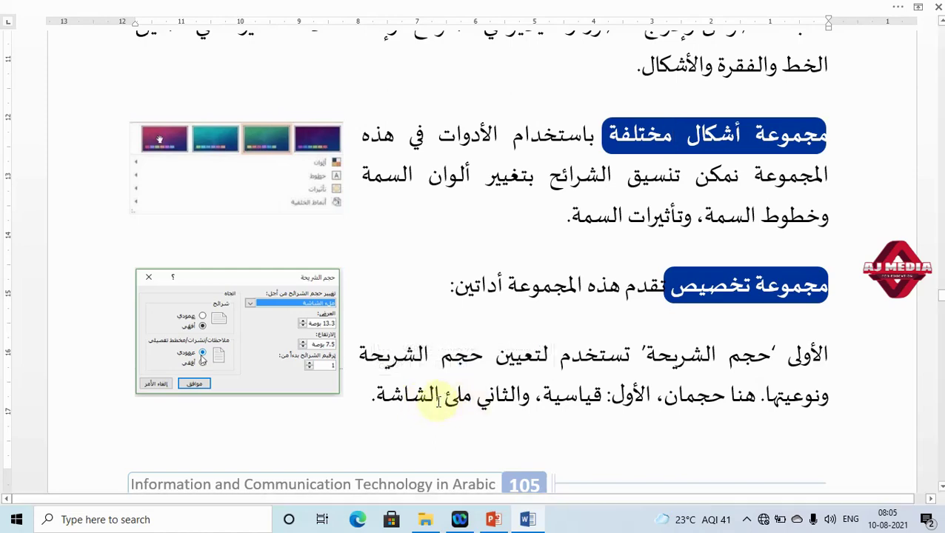
# Scroll the Word notes to page 106's Transitions tab section, then bring the PowerPoint deck forward
pyautogui.scroll(-3, 437, 393)
pyautogui.scroll(-2, 598, 394)
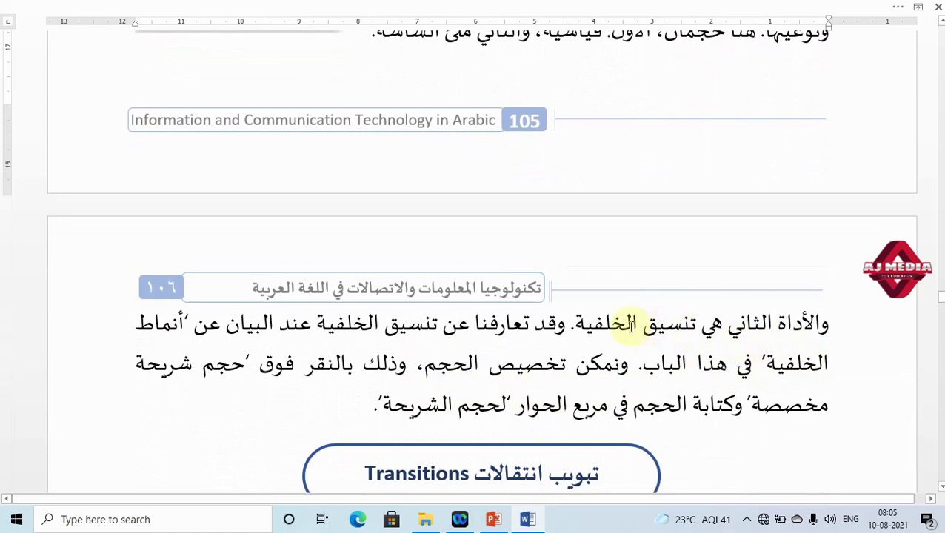
pyautogui.scroll(2, 389, 204)
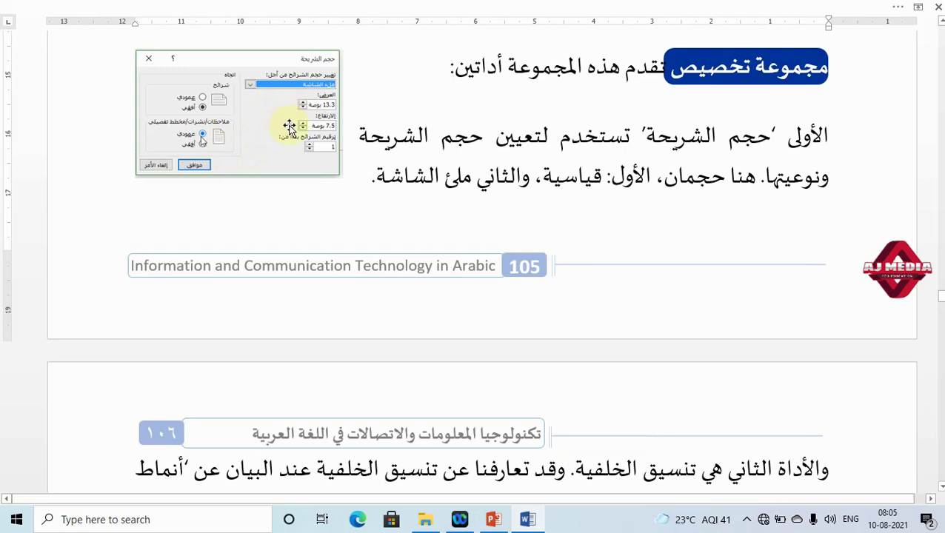
pyautogui.scroll(-4, 450, 222)
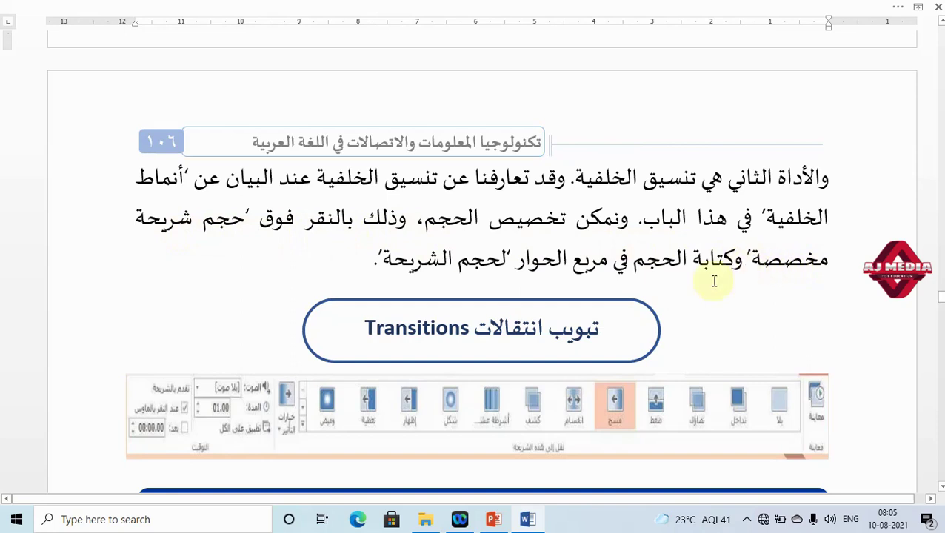
pyautogui.click(494, 520)
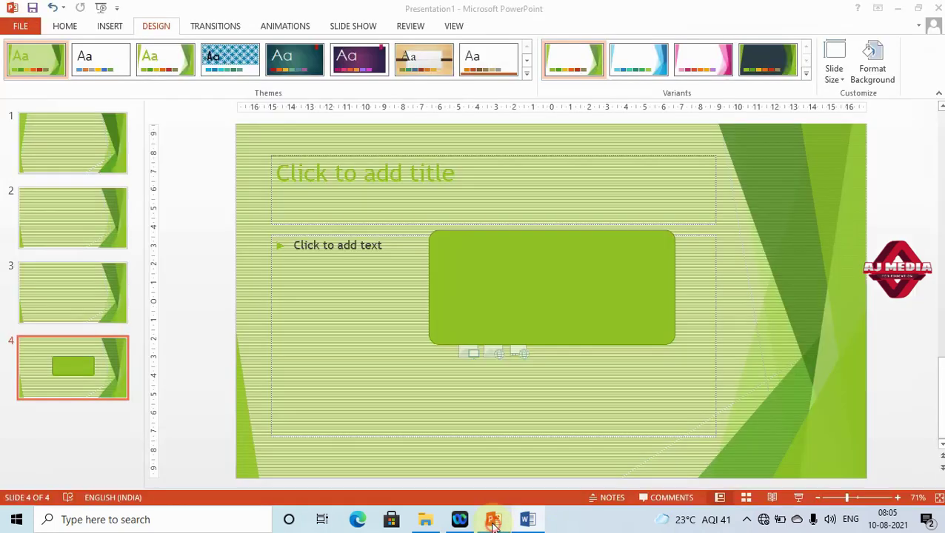
# Display the Slide Size choices (Standard 4:3, Widescreen 16:9, Custom), then return to the Word notes
pyautogui.click(842, 78)
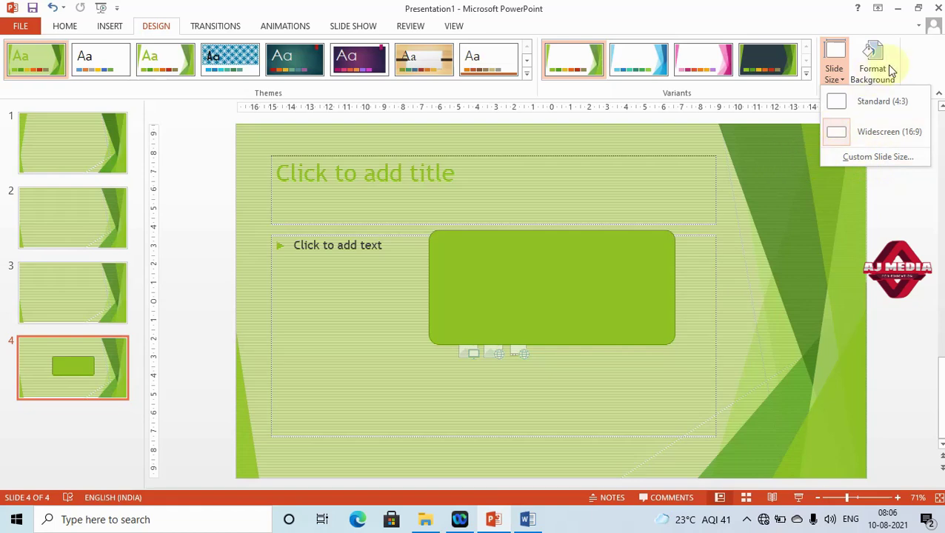
pyautogui.click(527, 520)
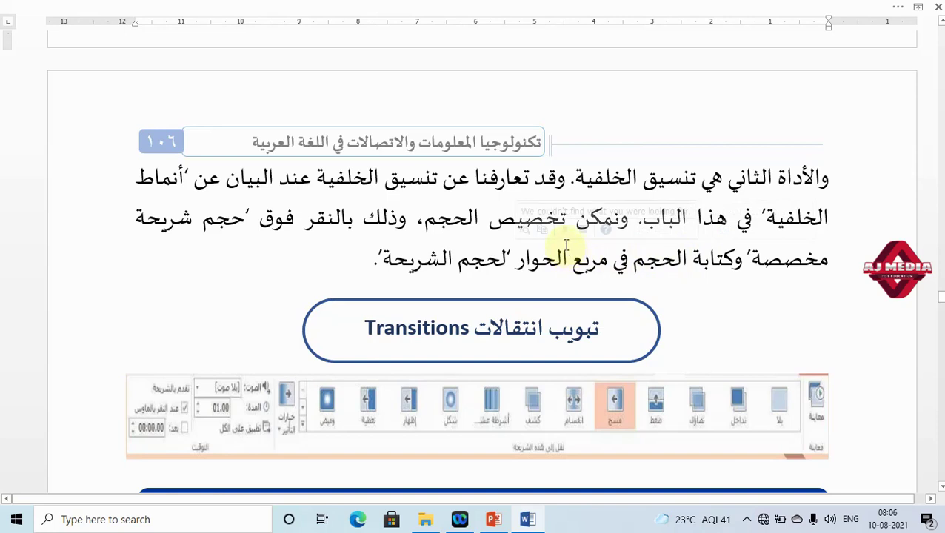
pyautogui.scroll(3, 578, 235)
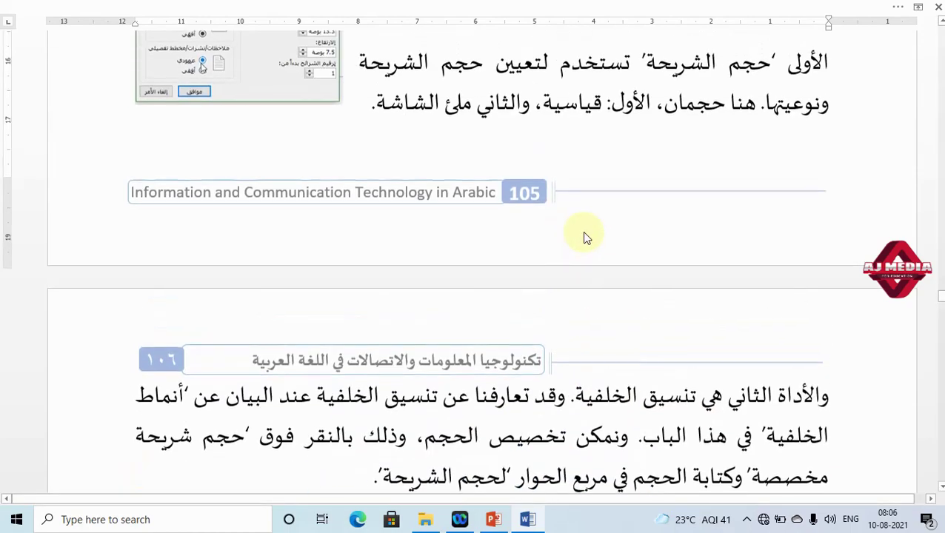
pyautogui.scroll(3, 582, 232)
pyautogui.scroll(3, 585, 232)
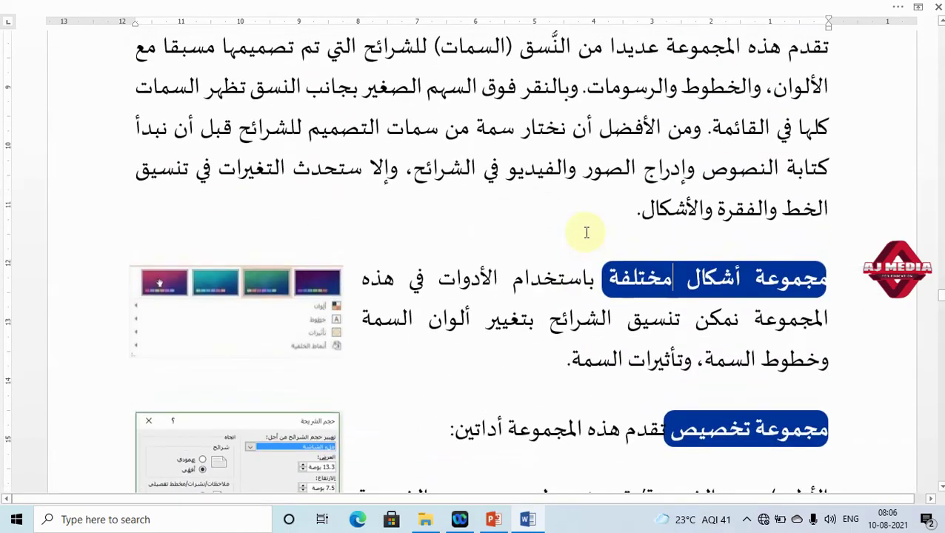
pyautogui.scroll(3, 576, 231)
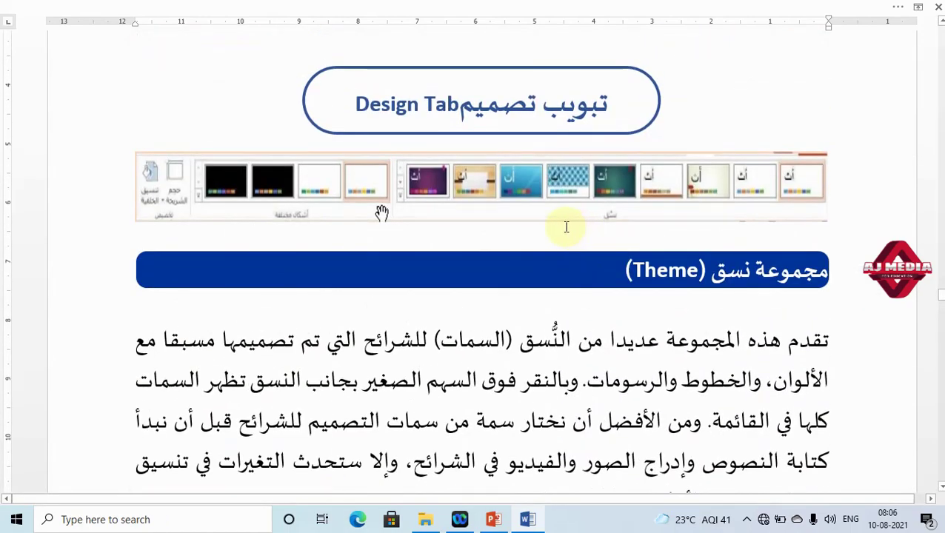
pyautogui.scroll(-3, 567, 228)
pyautogui.scroll(-3, 564, 228)
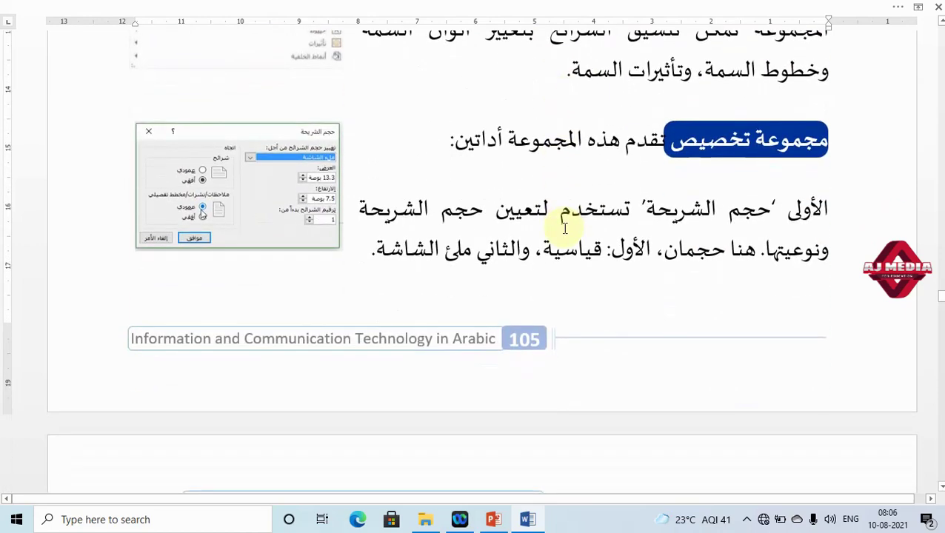
pyautogui.scroll(-3, 563, 228)
pyautogui.scroll(-1, 561, 230)
pyautogui.scroll(-3, 561, 231)
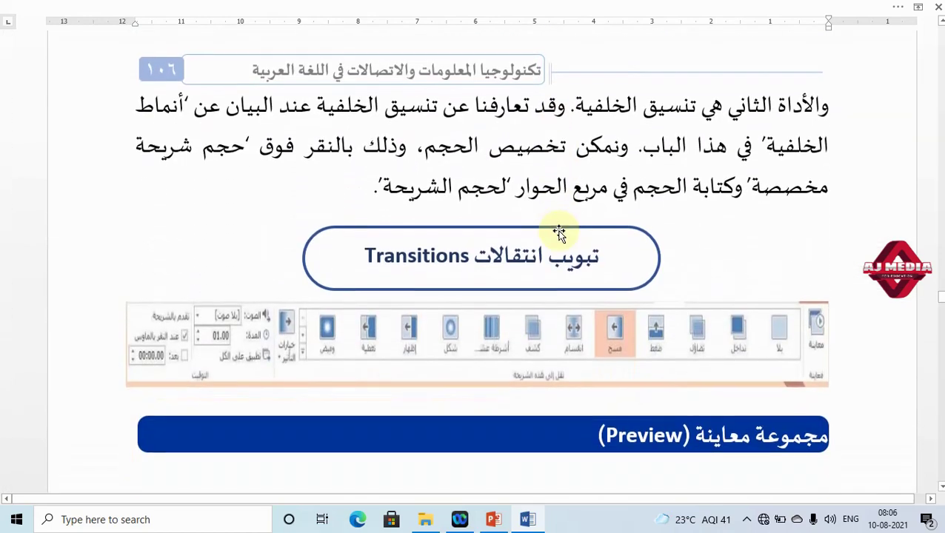